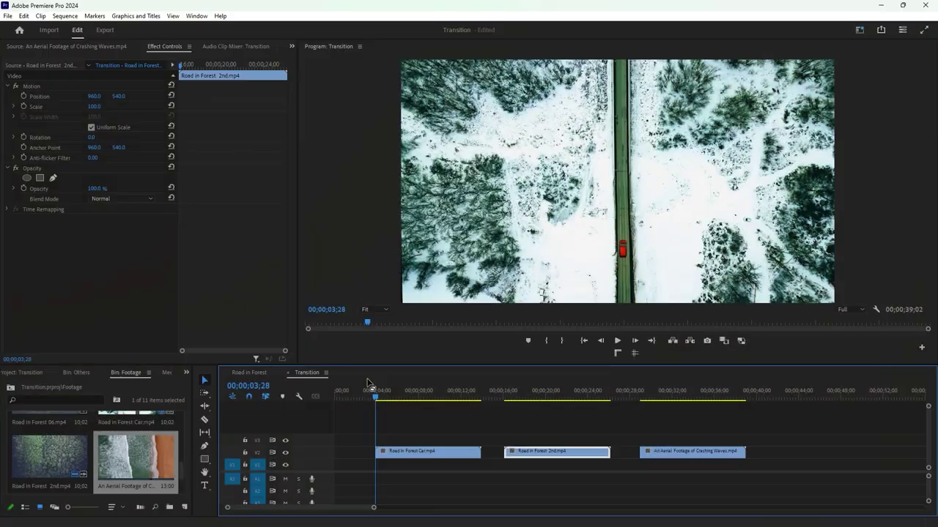
# Step: Play through the sequence, then move Road in Forest 2nd.mp4 onto V1 beneath the Car clip at 06;09
pyautogui.click(419, 454)
pyautogui.press('space')
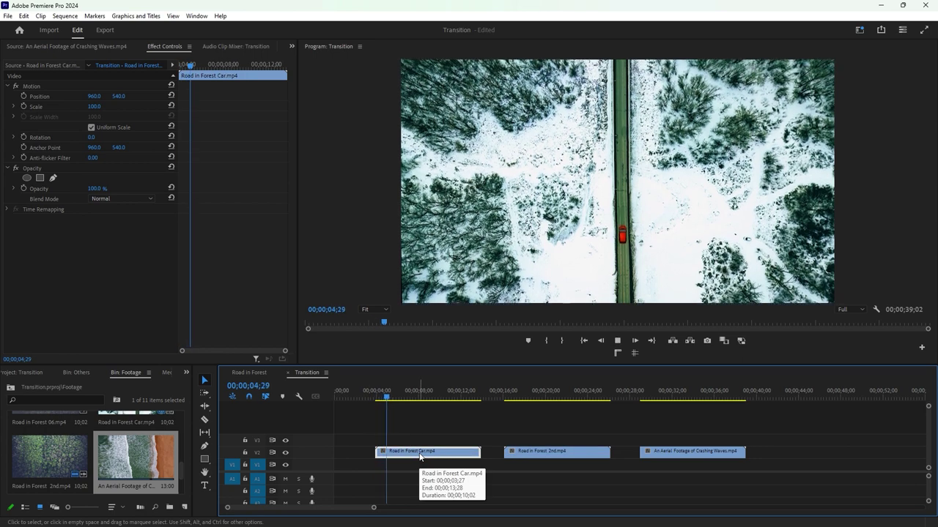
pyautogui.click(517, 398)
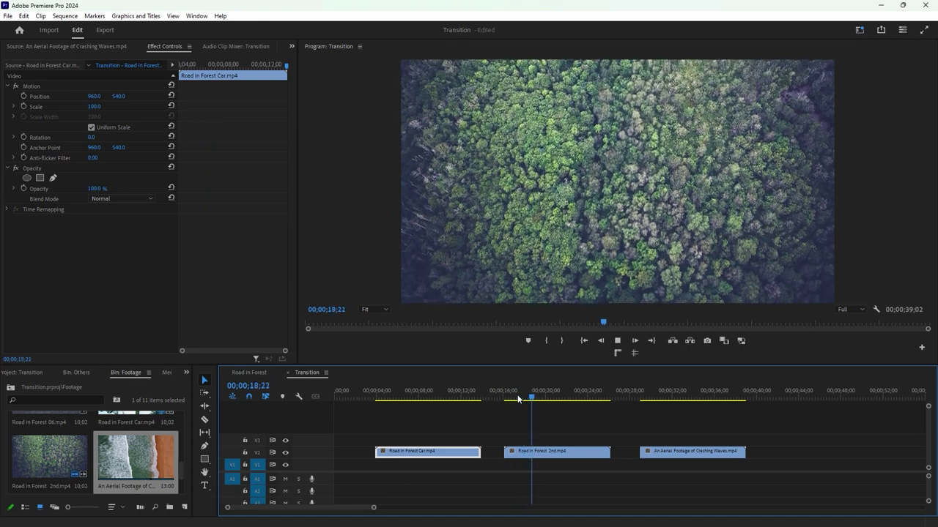
pyautogui.click(658, 397)
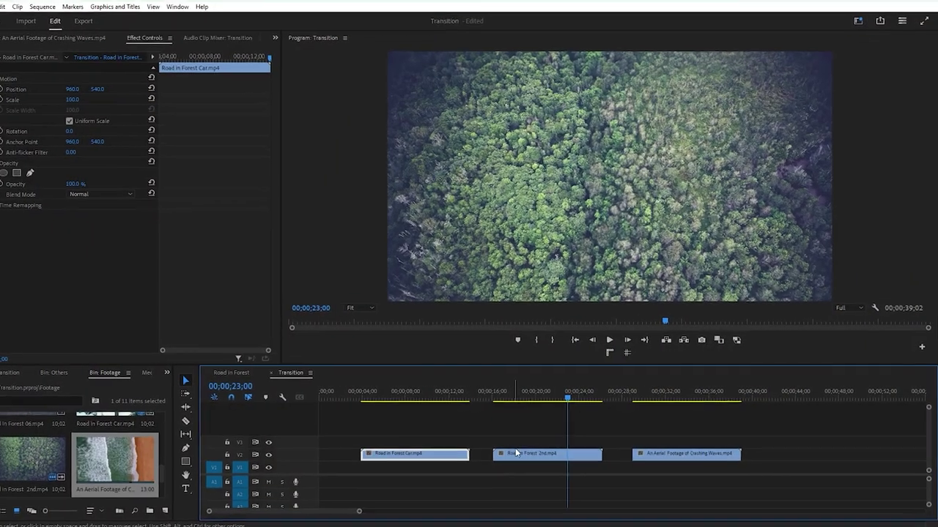
pyautogui.moveTo(501, 461); pyautogui.dragTo(357, 481)
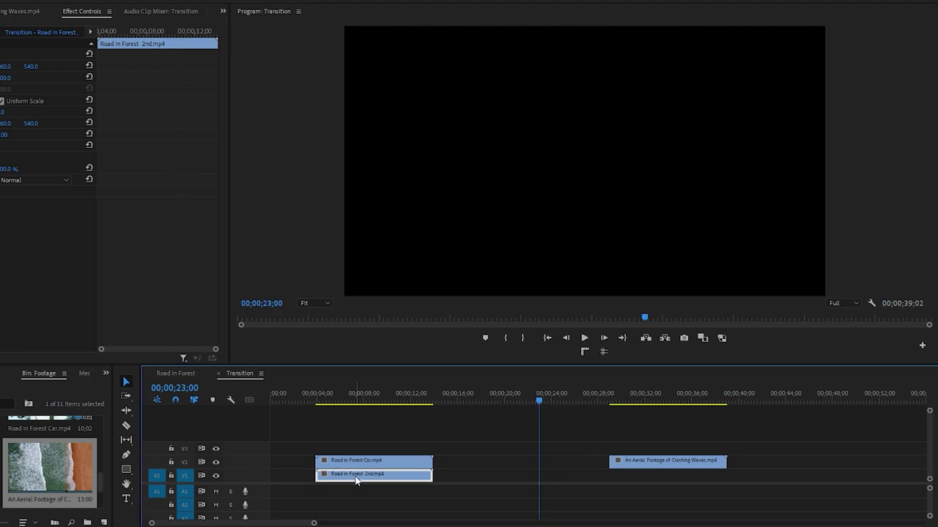
pyautogui.click(345, 399)
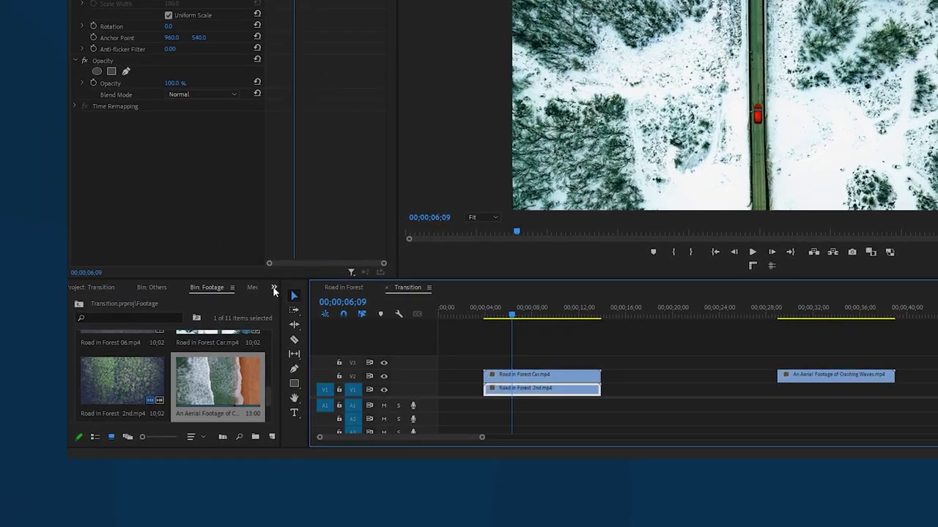
# Step: Search Effects for 'gradi', apply Gradient Wipe to Road in Forest Car.mp4 on V2, and park at 03;27
pyautogui.click(105, 373)
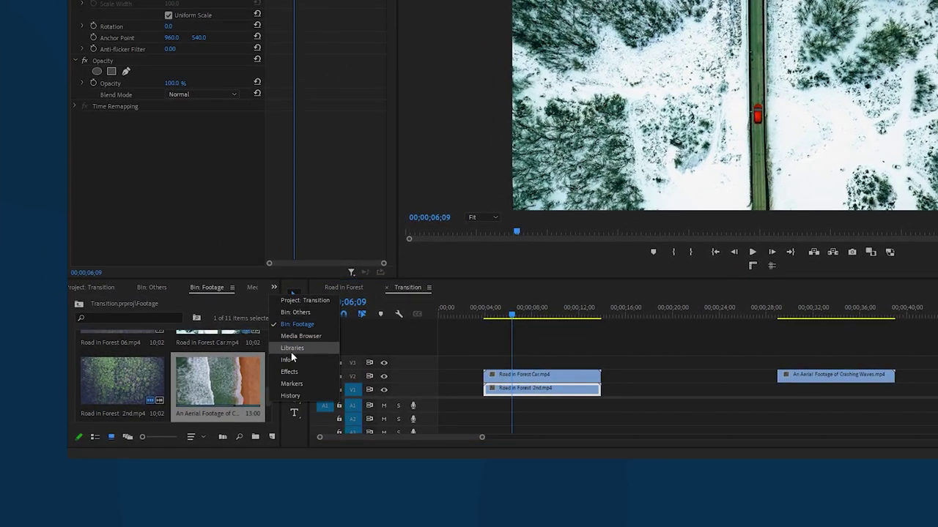
pyautogui.click(289, 372)
pyautogui.click(163, 302)
pyautogui.write('grad')
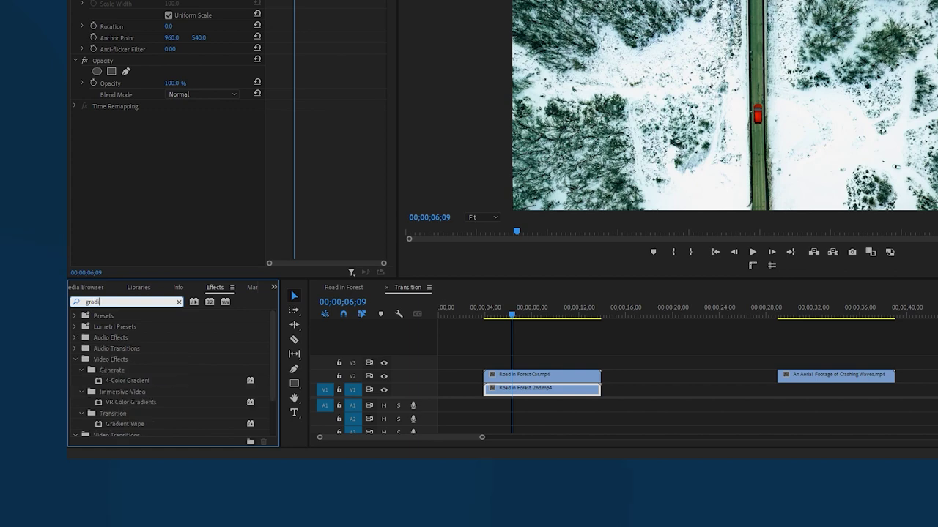
pyautogui.write('i')
pyautogui.moveTo(132, 427); pyautogui.dragTo(515, 380)
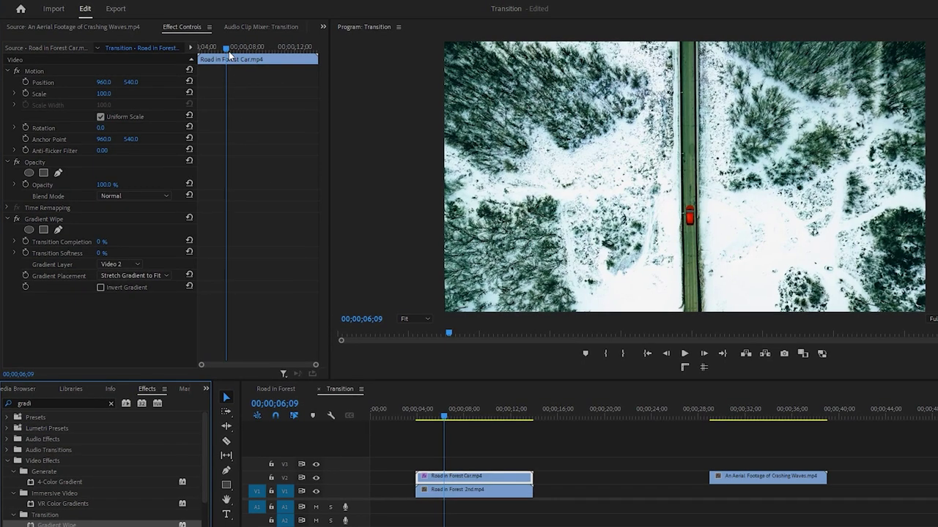
pyautogui.moveTo(227, 50); pyautogui.dragTo(192, 53)
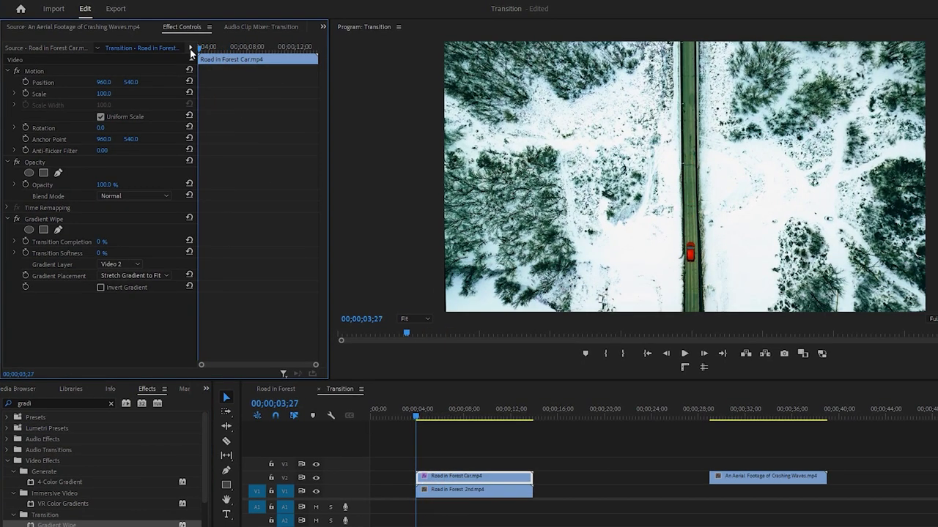
# Step: Add a free-draw bezier mask to Gradient Wipe and maximize the Program monitor at 25% zoom
pyautogui.click(58, 230)
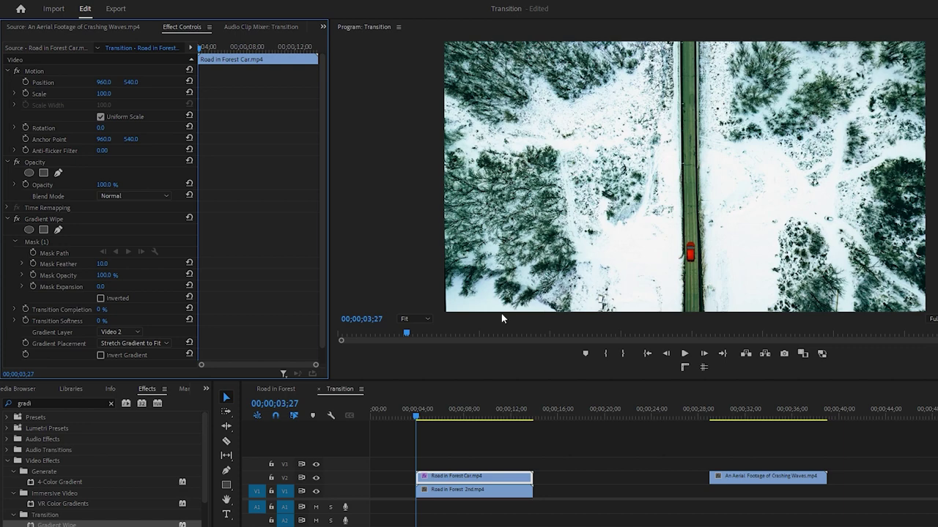
pyautogui.click(427, 320)
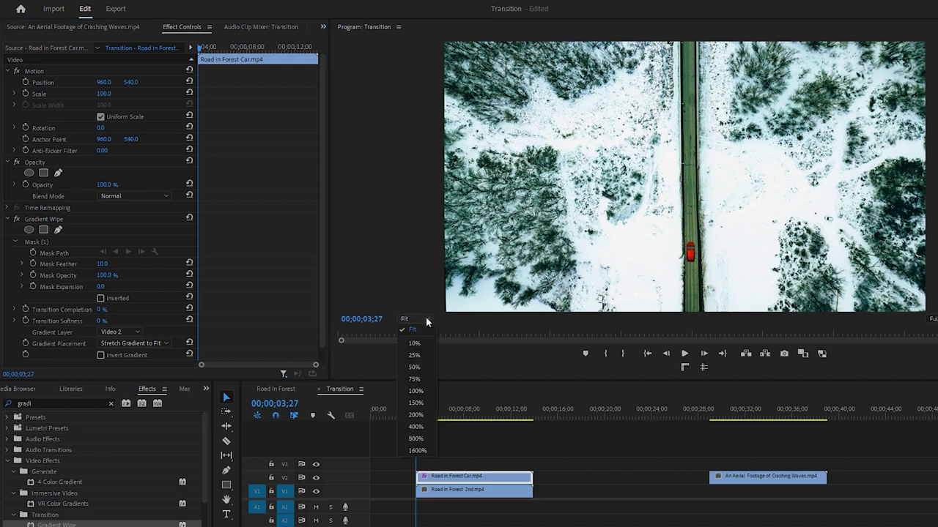
pyautogui.click(416, 355)
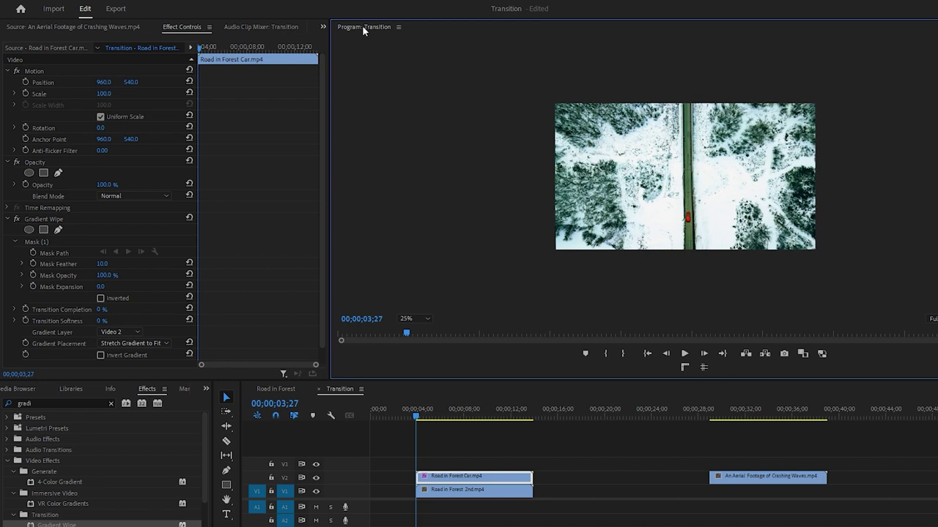
pyautogui.press('`')
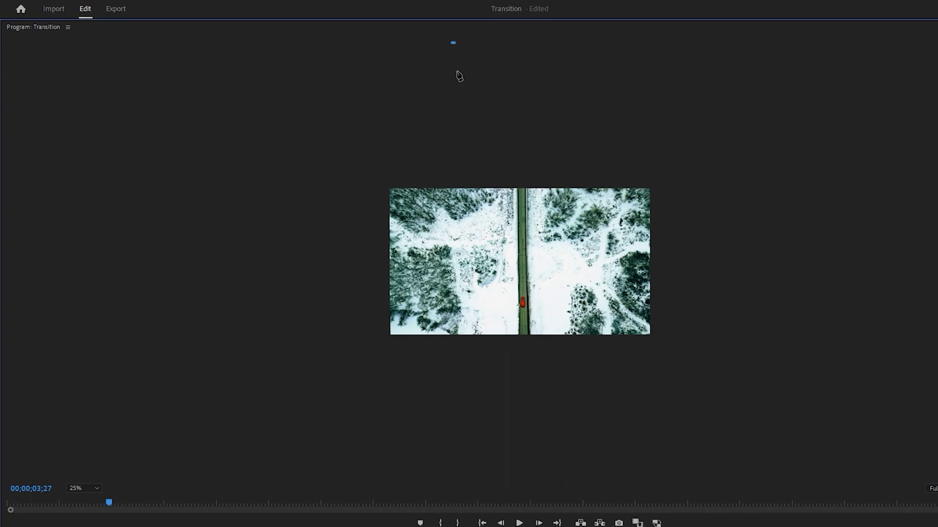
# Step: Click out a closed mask running down both sides of the road and across the top and bottom
pyautogui.click(456, 337)
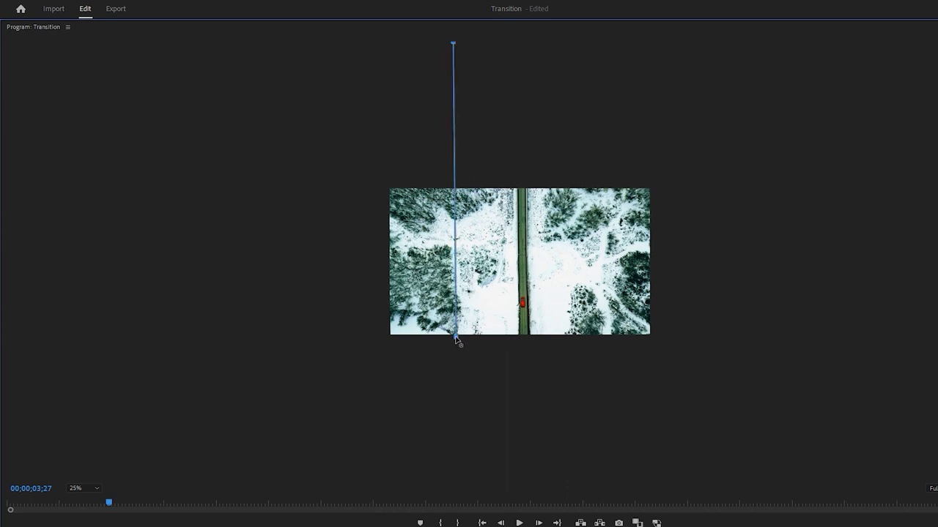
pyautogui.click(518, 337)
pyautogui.click(509, 53)
pyautogui.moveTo(509, 53); pyautogui.dragTo(514, 53)
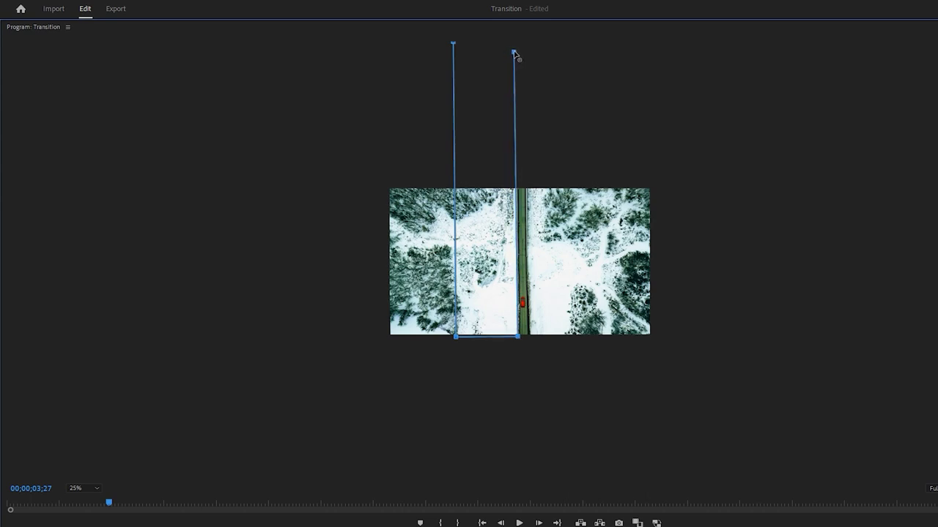
pyautogui.click(529, 337)
pyautogui.click(580, 343)
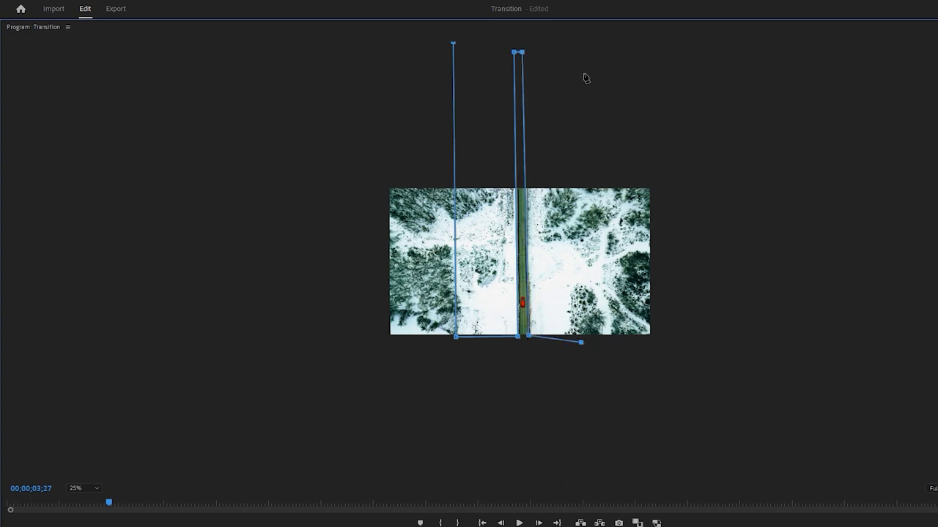
pyautogui.click(583, 43)
pyautogui.click(453, 43)
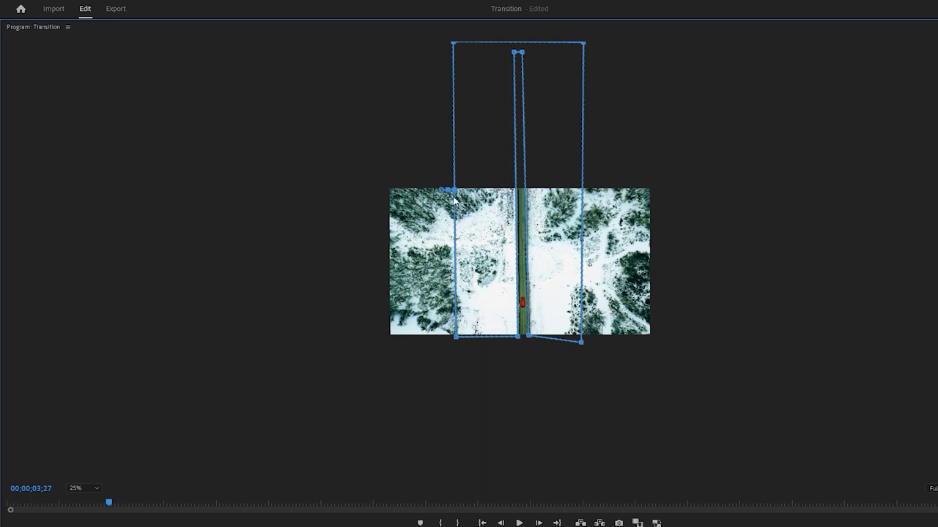
# Step: Add and drag points to make the mask's left and right edges wavy
pyautogui.click(455, 334)
pyautogui.moveTo(456, 327); pyautogui.dragTo(460, 327)
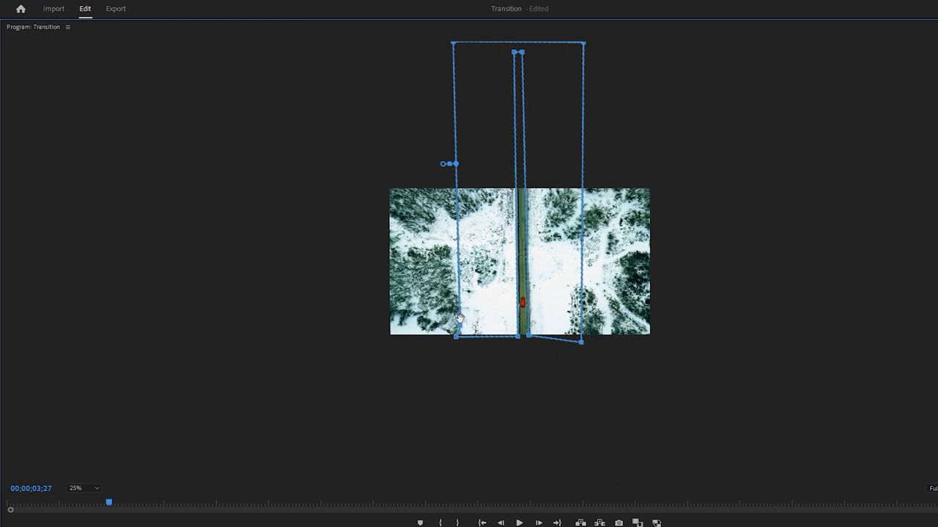
pyautogui.moveTo(461, 320); pyautogui.dragTo(454, 50)
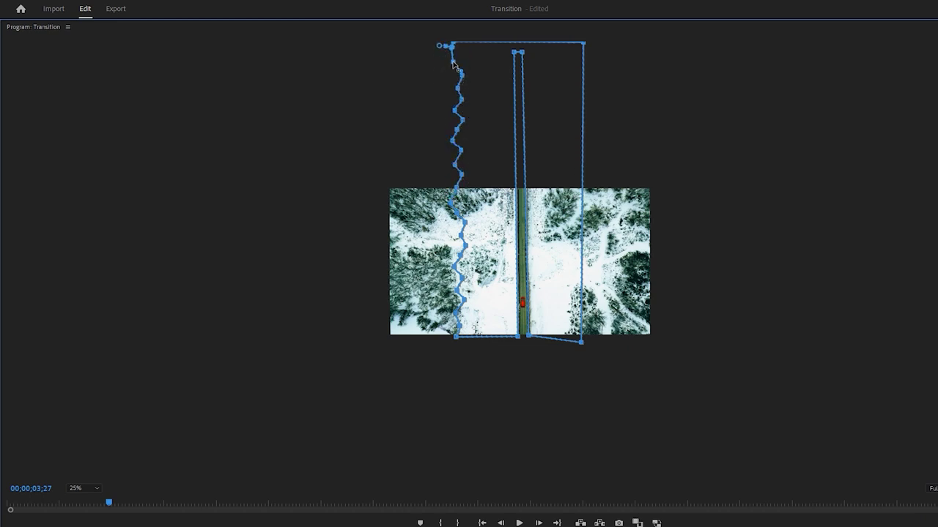
pyautogui.moveTo(582, 331)
pyautogui.mouseDown()
pyautogui.moveTo(599, 261)
pyautogui.moveTo(583, 252)
pyautogui.moveTo(594, 208)
pyautogui.moveTo(583, 194)
pyautogui.moveTo(596, 62)
pyautogui.mouseUp()
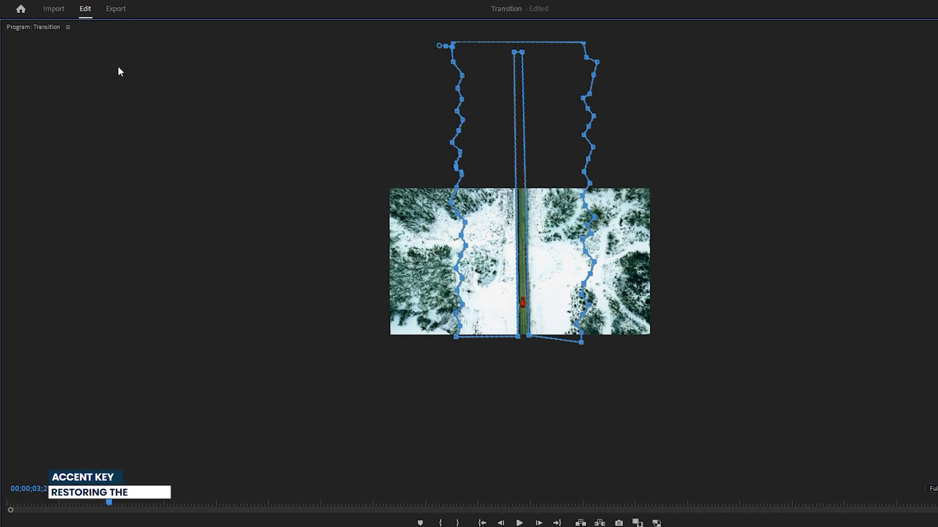
# Step: Track the mask path forward through the Car clip, check it at 08;29, and maximize Effect Controls
pyautogui.press('`')
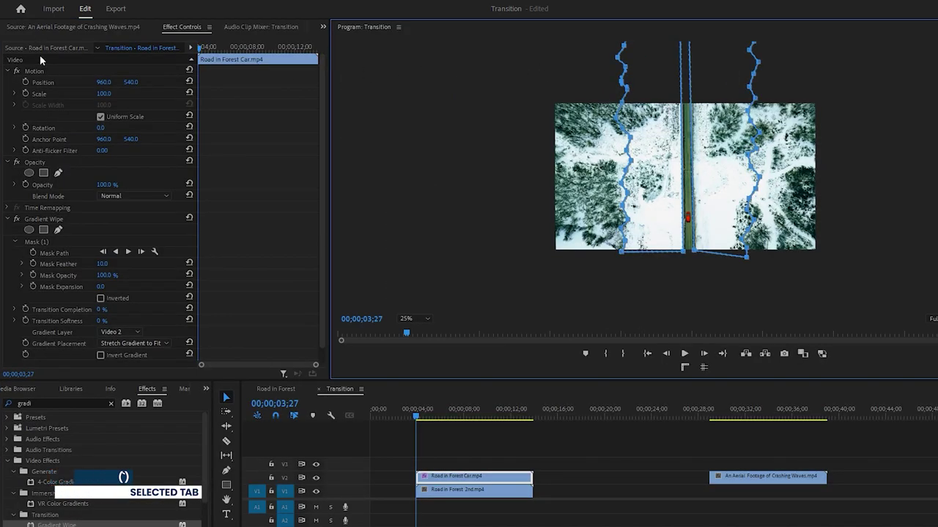
pyautogui.click(34, 254)
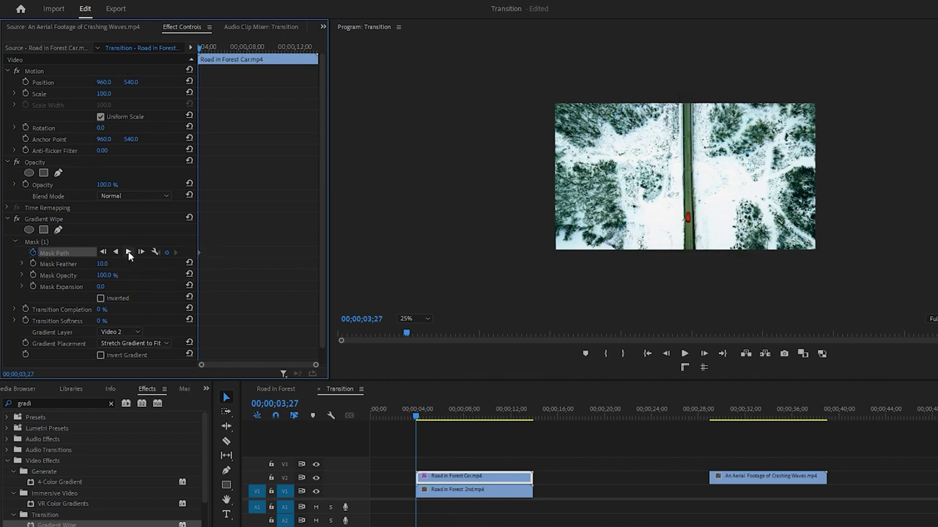
pyautogui.click(128, 253)
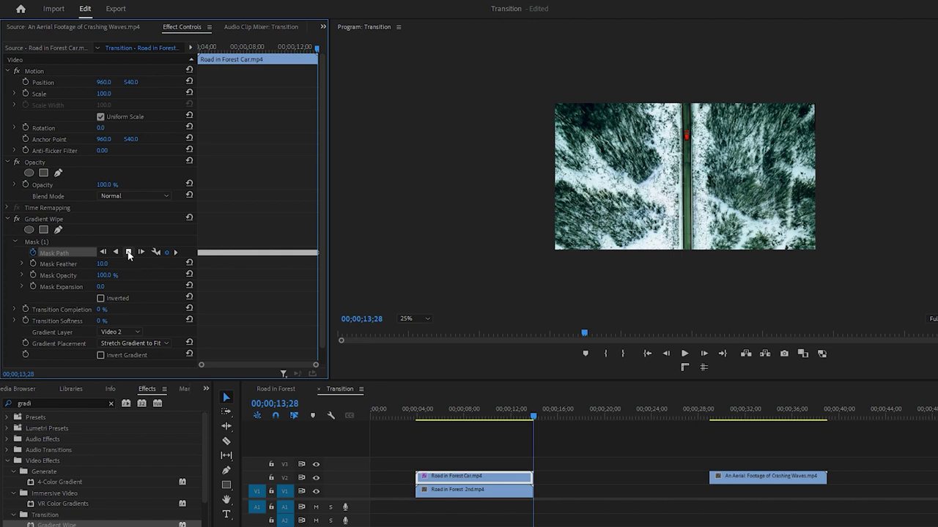
pyautogui.click(42, 244)
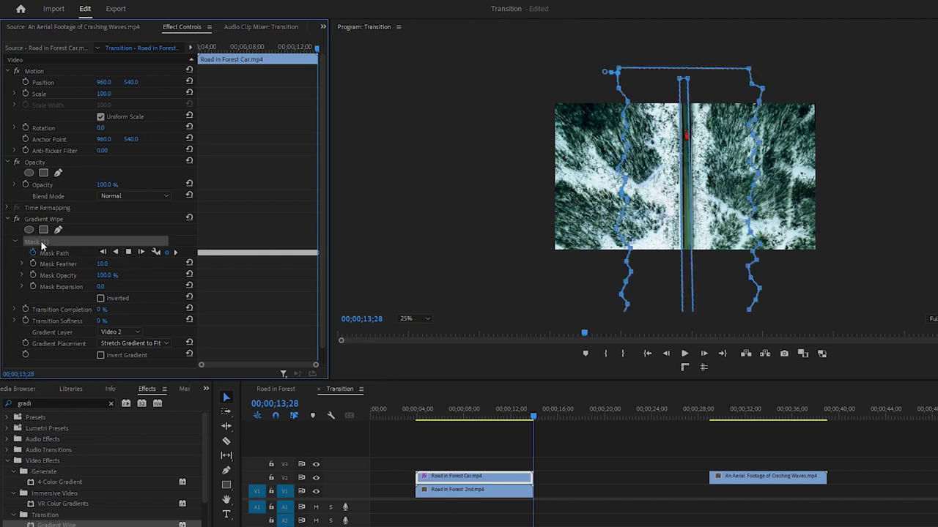
pyautogui.moveTo(533, 423); pyautogui.dragTo(505, 429)
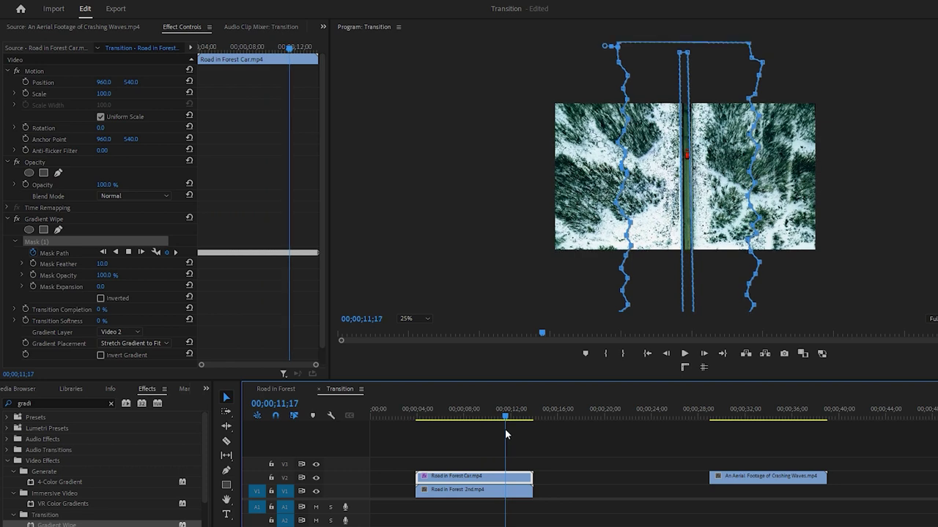
pyautogui.click(173, 31)
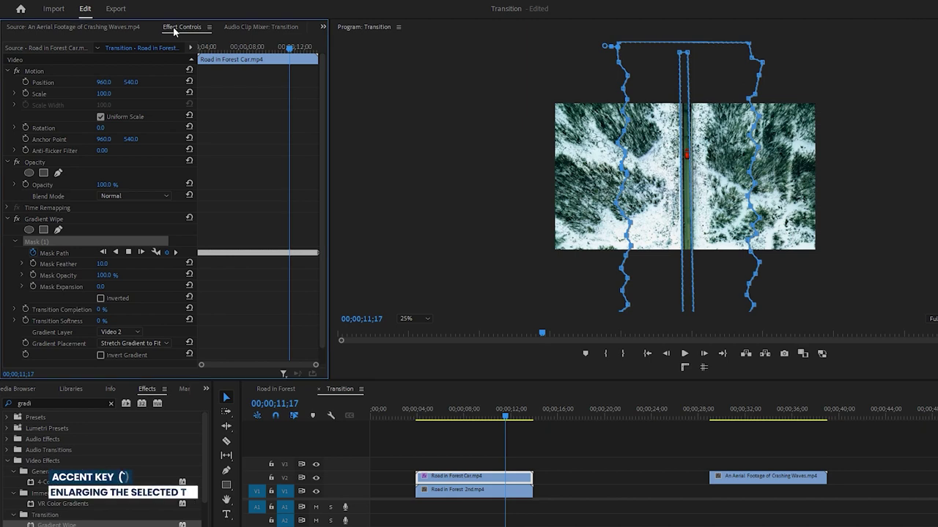
pyautogui.press('`')
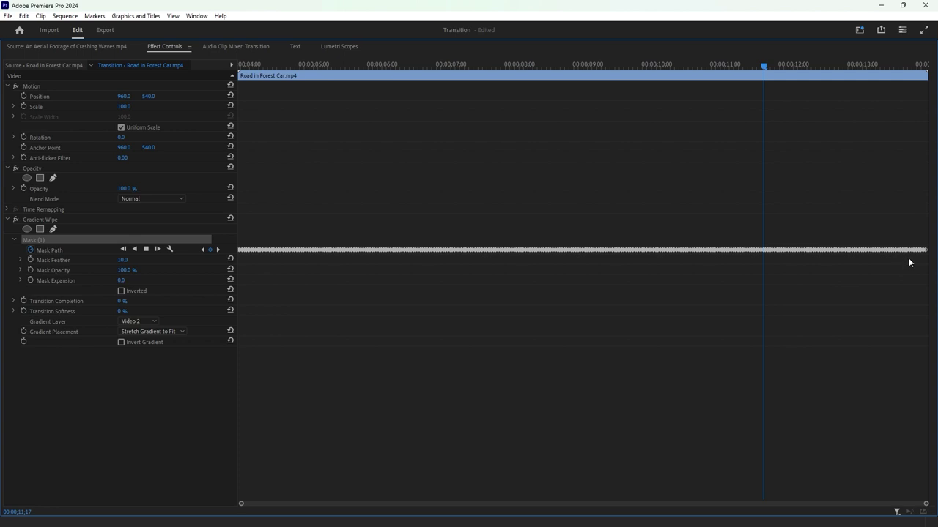
# Step: Marquee-select and delete the middle Mask Path keyframes, then restore the normal layout
pyautogui.moveTo(910, 236); pyautogui.dragTo(248, 262)
pyautogui.press('Delete')
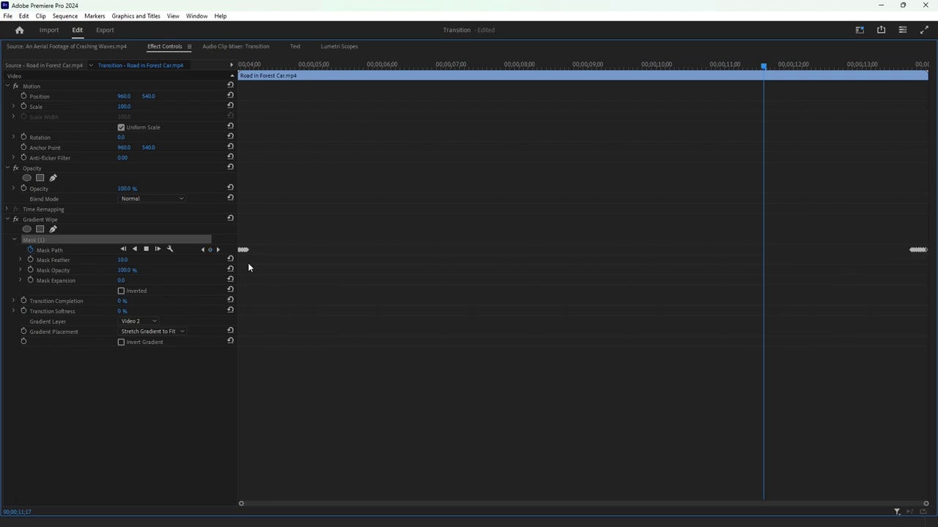
pyautogui.moveTo(926, 506); pyautogui.dragTo(369, 504)
pyautogui.moveTo(282, 232); pyautogui.dragTo(240, 262)
pyautogui.moveTo(890, 225); pyautogui.dragTo(924, 267)
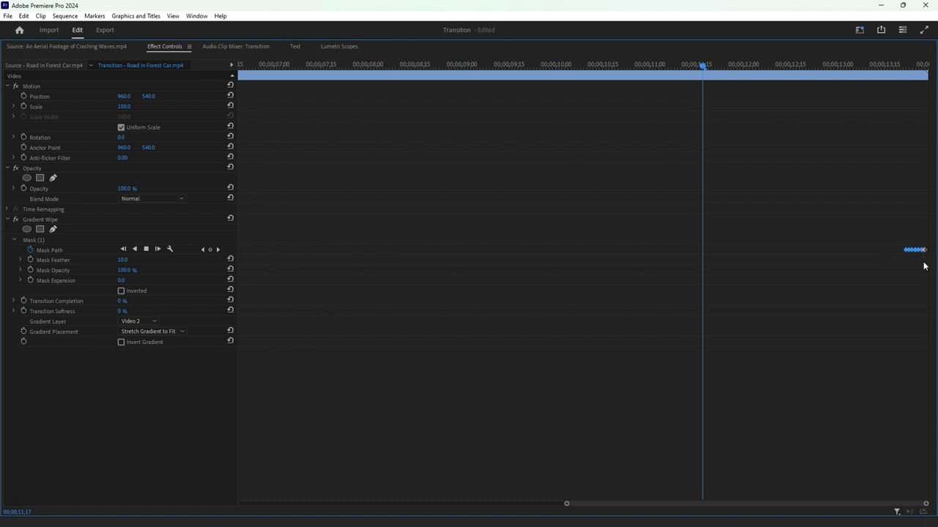
pyautogui.press('`')
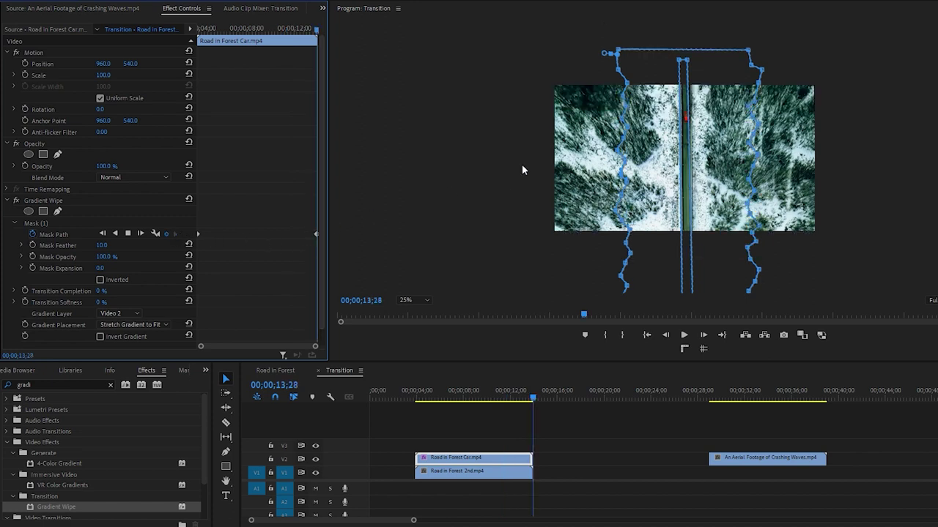
# Step: Move the playhead back toward the clip's start and set the Program monitor zoom to 25%
pyautogui.click(677, 69)
pyautogui.press('`')
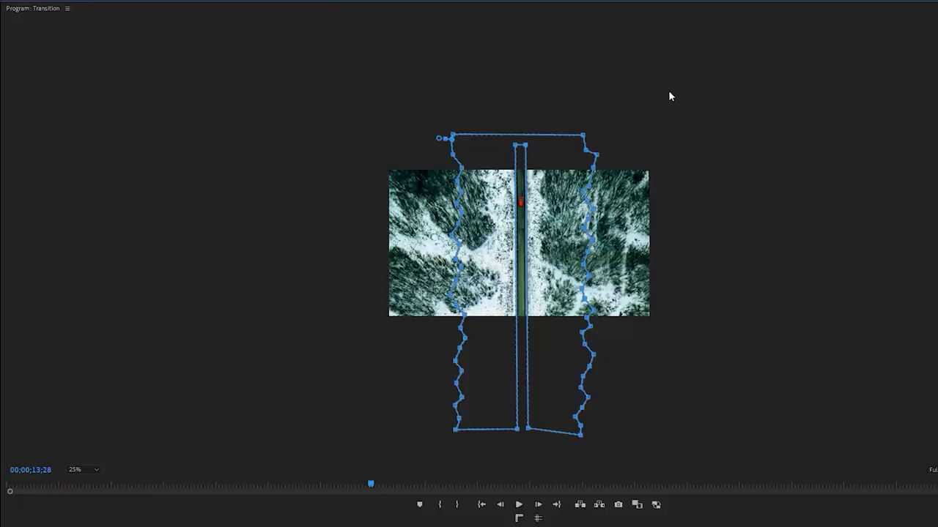
pyautogui.press('`')
pyautogui.moveTo(534, 407); pyautogui.dragTo(421, 404)
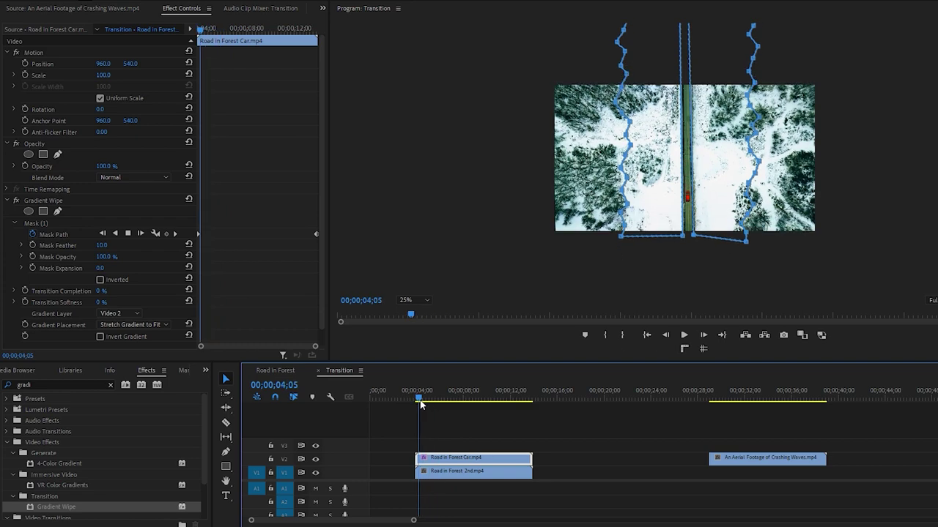
pyautogui.click(415, 299)
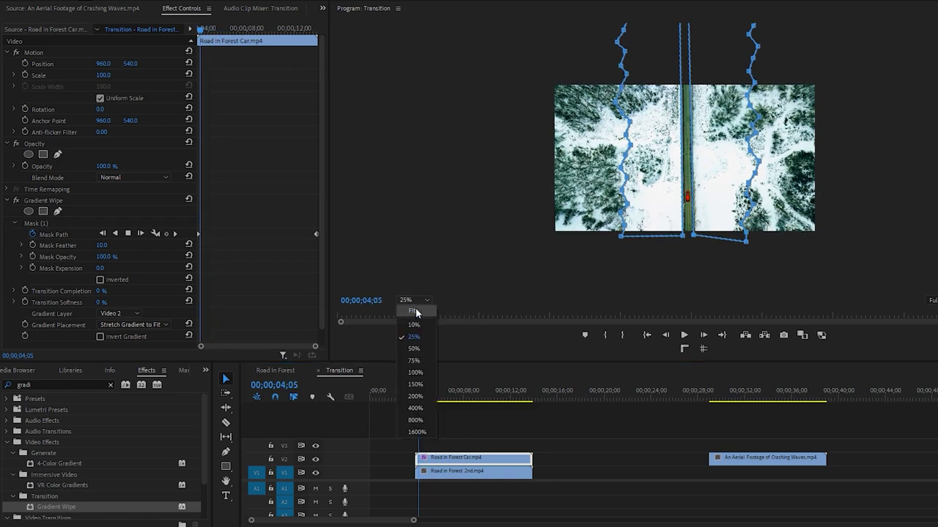
pyautogui.click(416, 310)
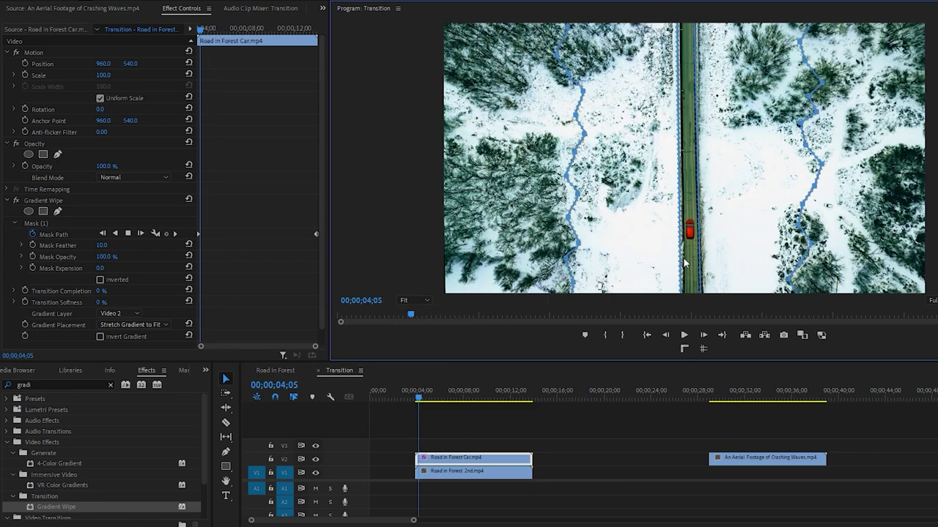
pyautogui.click(419, 302)
pyautogui.click(415, 334)
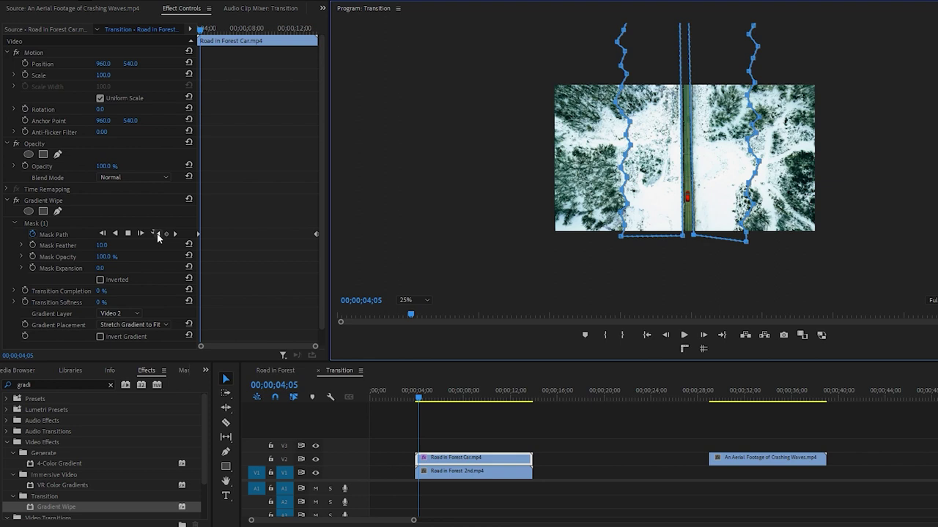
# Step: At the previous Mask Path keyframe, nudge the mask's bottom-middle point and set the monitor to Fit
pyautogui.click(157, 233)
pyautogui.click(683, 233)
pyautogui.moveTo(694, 235); pyautogui.dragTo(696, 237)
pyautogui.click(427, 302)
pyautogui.click(417, 311)
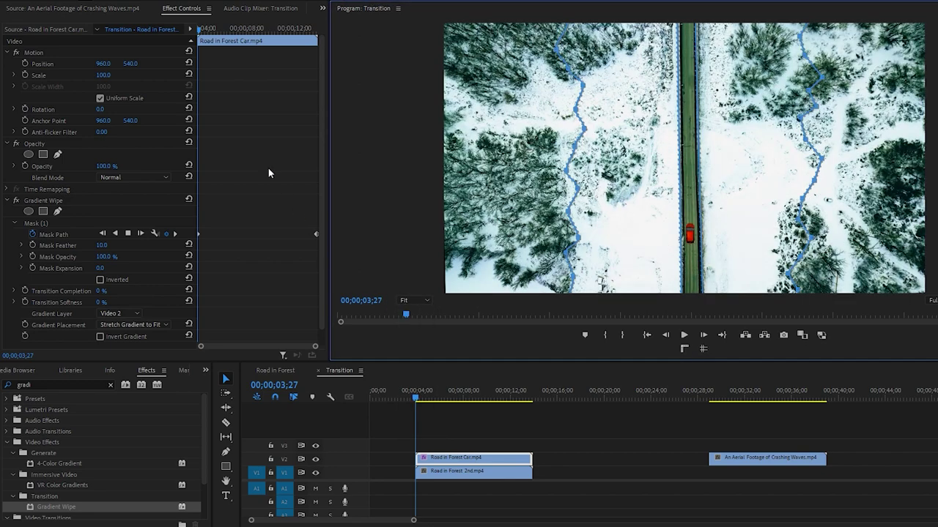
# Step: Keyframe Transition Completion at 0% at 04;28 and 100% at 07;12
pyautogui.press('space')
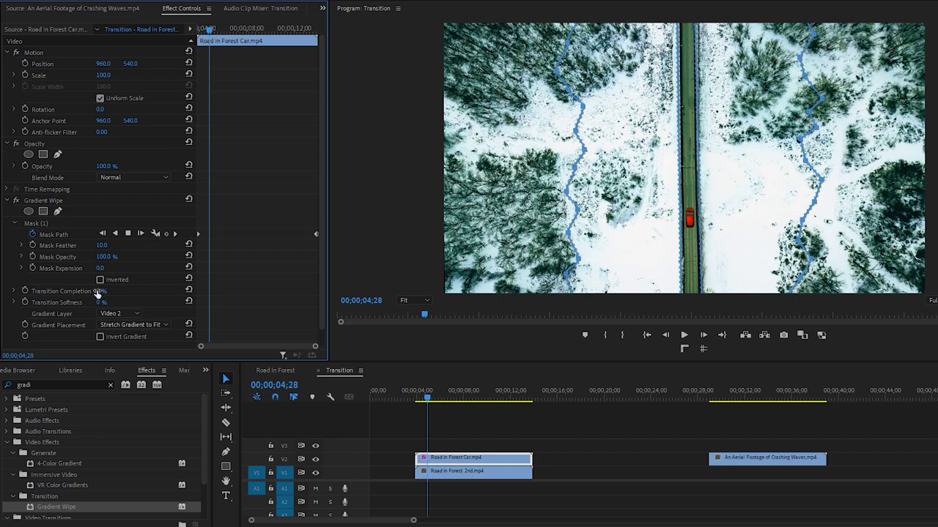
pyautogui.click(25, 291)
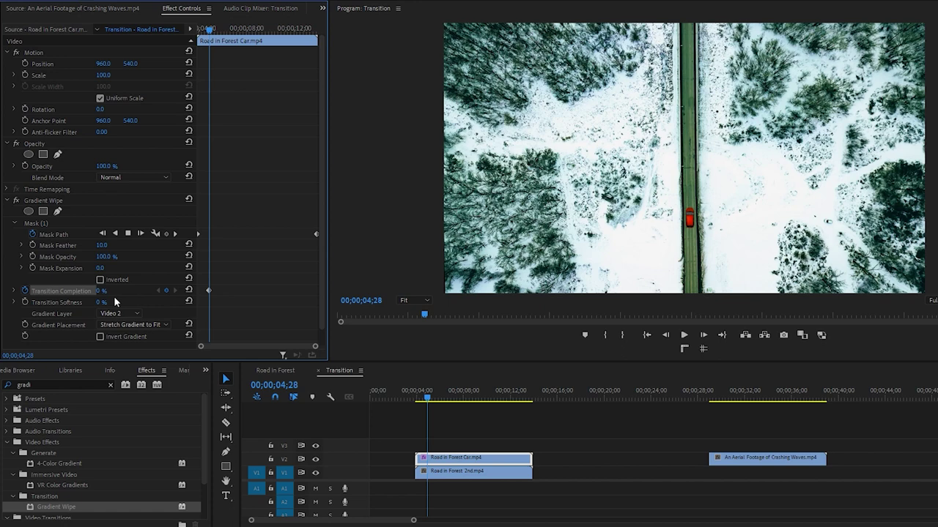
pyautogui.moveTo(209, 33); pyautogui.dragTo(238, 34)
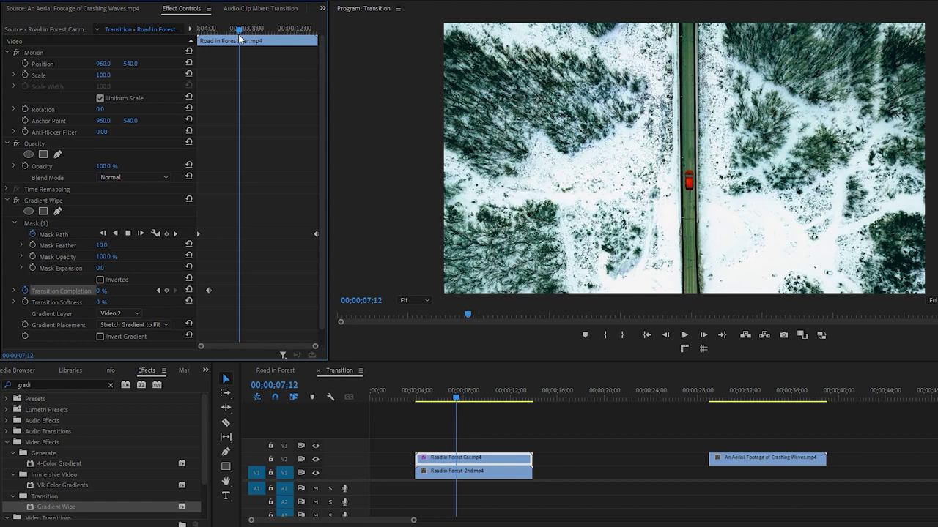
pyautogui.click(107, 294)
pyautogui.write('100')
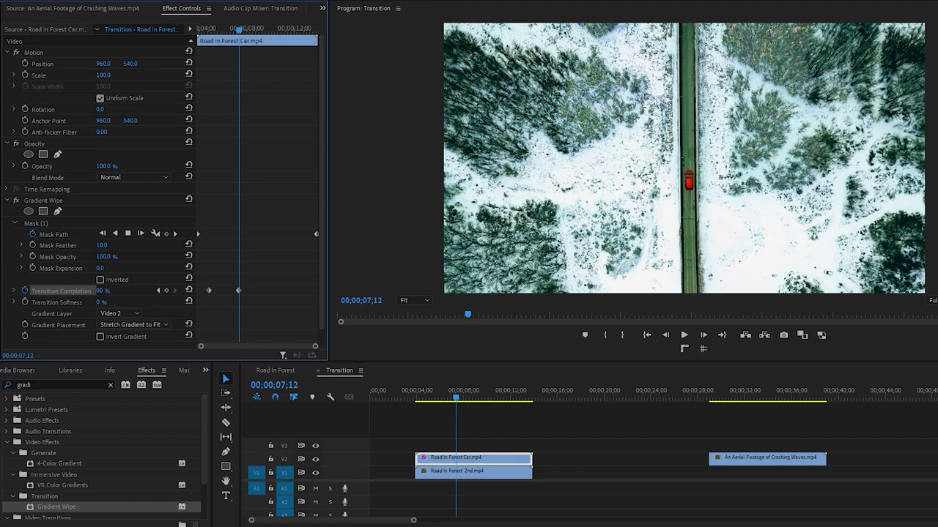
pyautogui.press('Return')
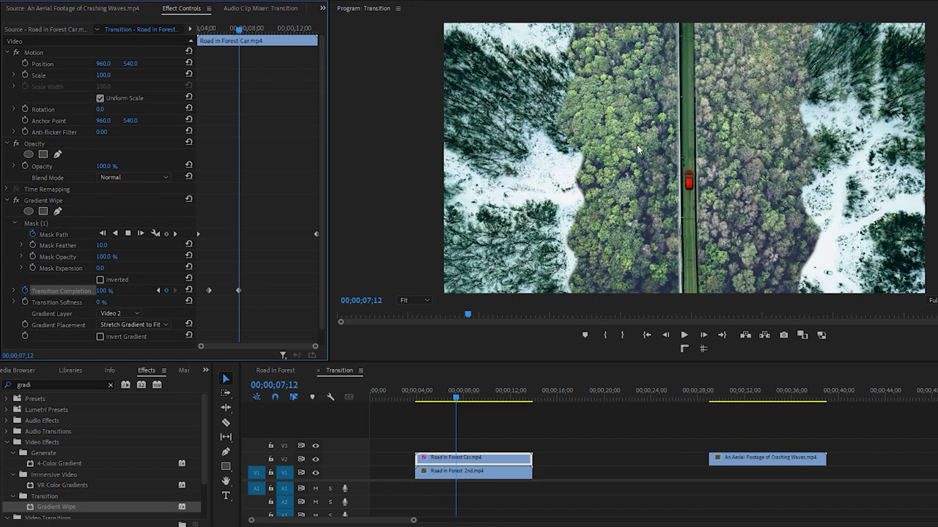
# Step: Play back and scrub through the wipe to review it
pyautogui.moveTo(240, 30); pyautogui.dragTo(195, 28)
pyautogui.press('space')
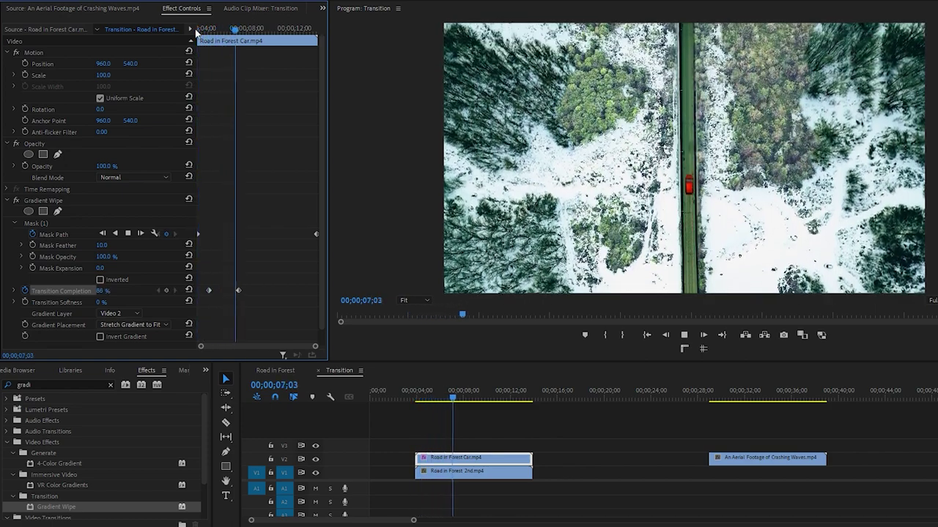
pyautogui.press('space')
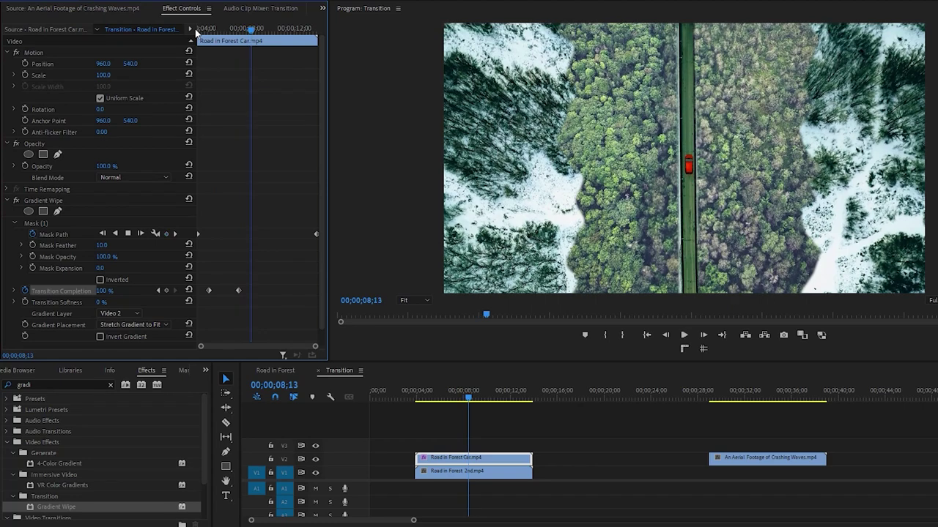
pyautogui.moveTo(249, 29)
pyautogui.mouseDown()
pyautogui.moveTo(215, 30)
pyautogui.moveTo(234, 32)
pyautogui.mouseUp()
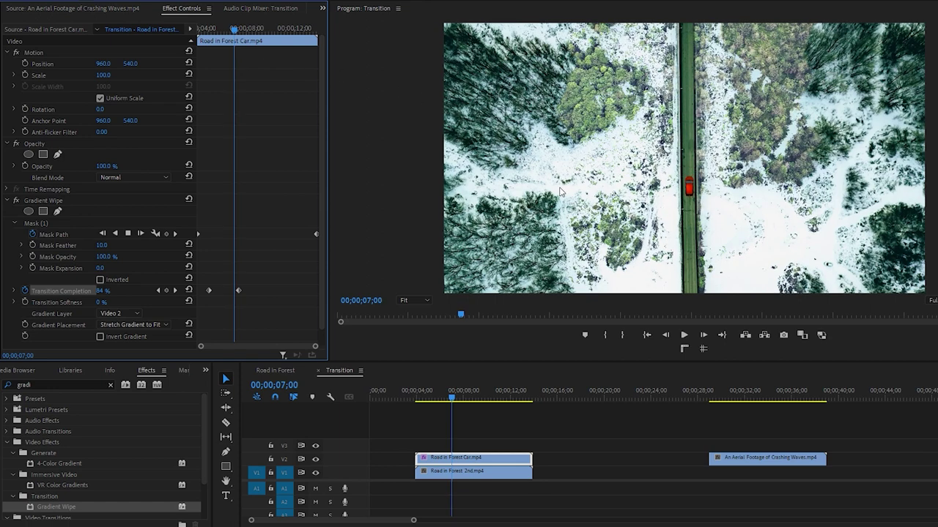
# Step: Check Invert Gradient and drag Transition Softness to 70% at the wipe's start
pyautogui.click(100, 337)
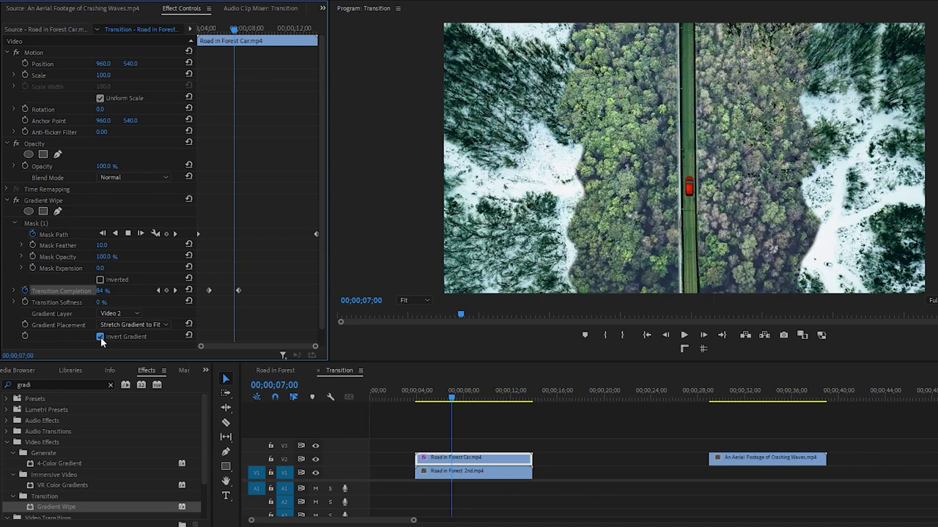
pyautogui.moveTo(232, 32); pyautogui.dragTo(210, 37)
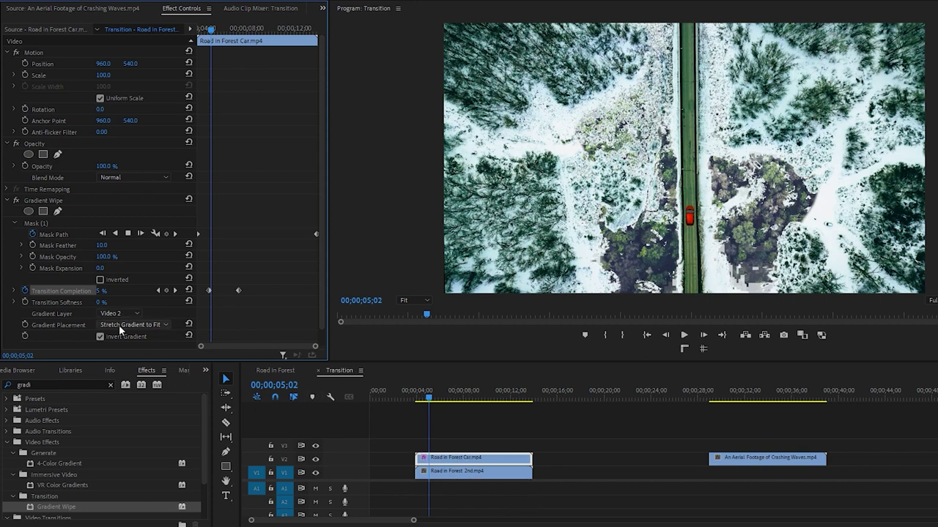
pyautogui.moveTo(103, 302); pyautogui.dragTo(69, 301)
# Step: Apply Ease Out to the first Transition Completion keyframe and Ease In to the second
pyautogui.rightClick(208, 291)
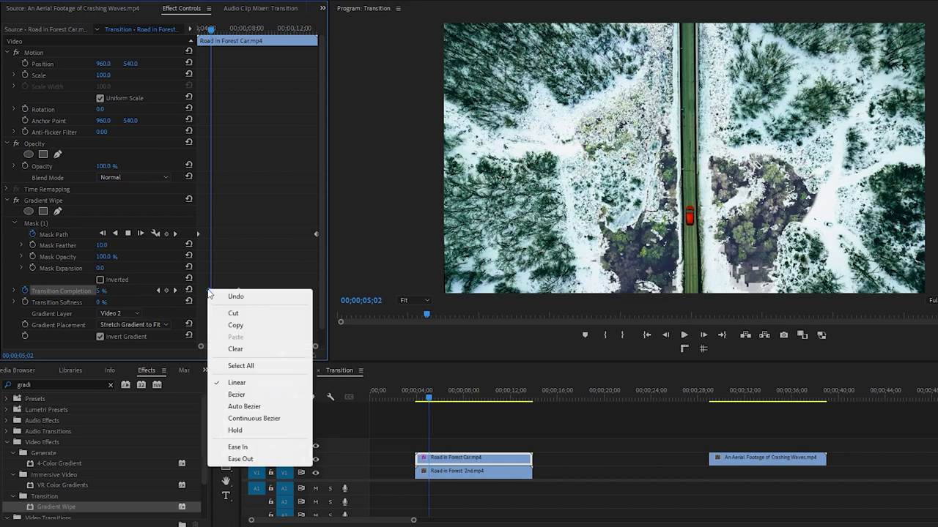
pyautogui.click(256, 460)
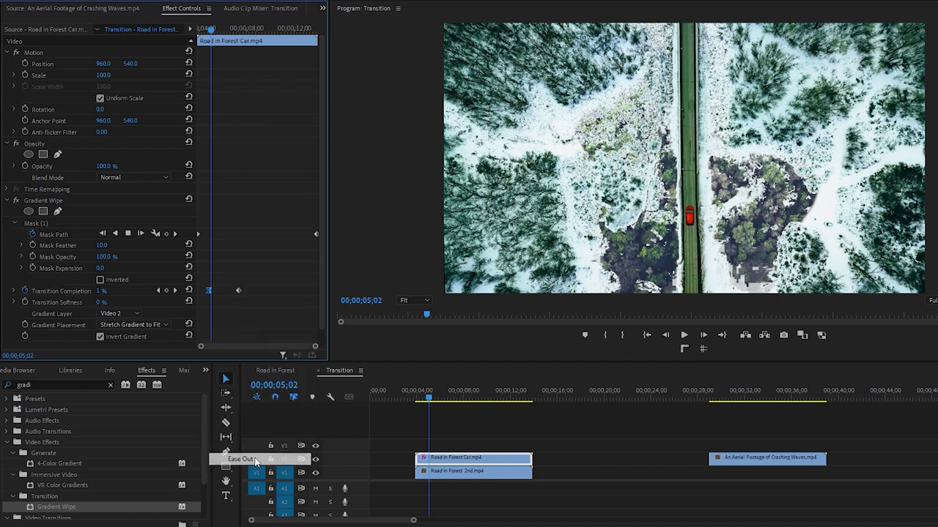
pyautogui.rightClick(239, 292)
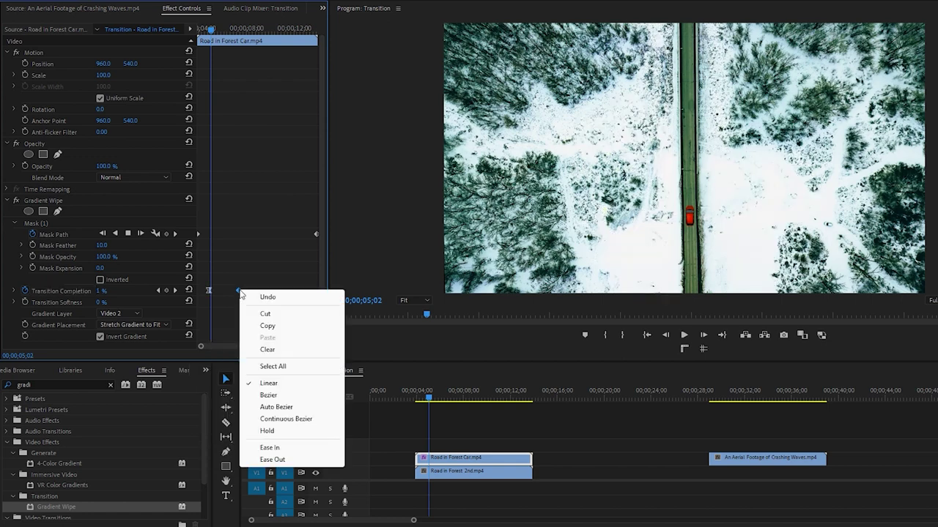
pyautogui.click(272, 448)
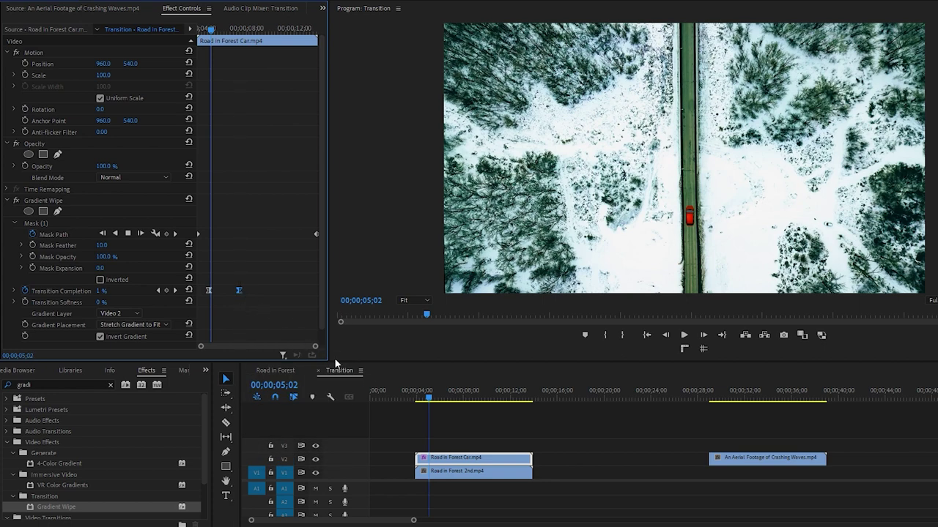
# Step: Play the wipe from its start and stop at 08;26 with the forest revealed
pyautogui.click(409, 394)
pyautogui.press('space')
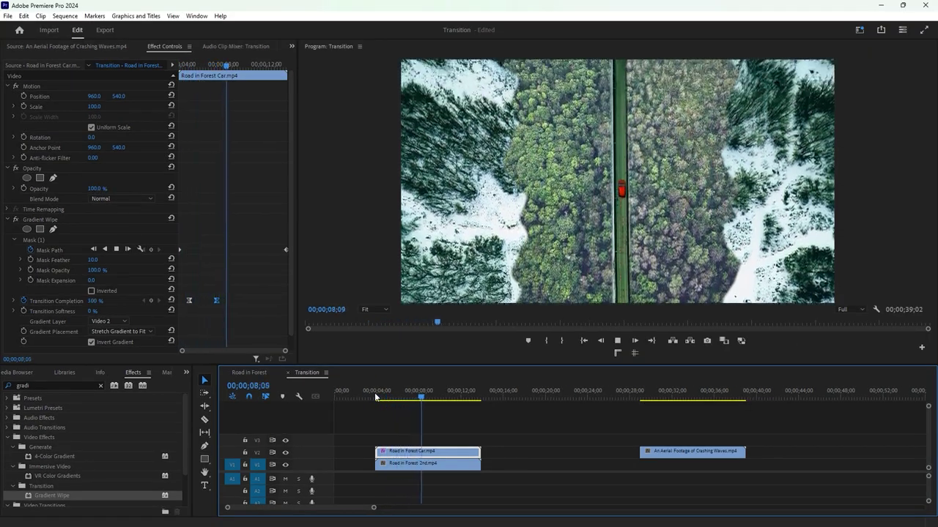
pyautogui.press('space')
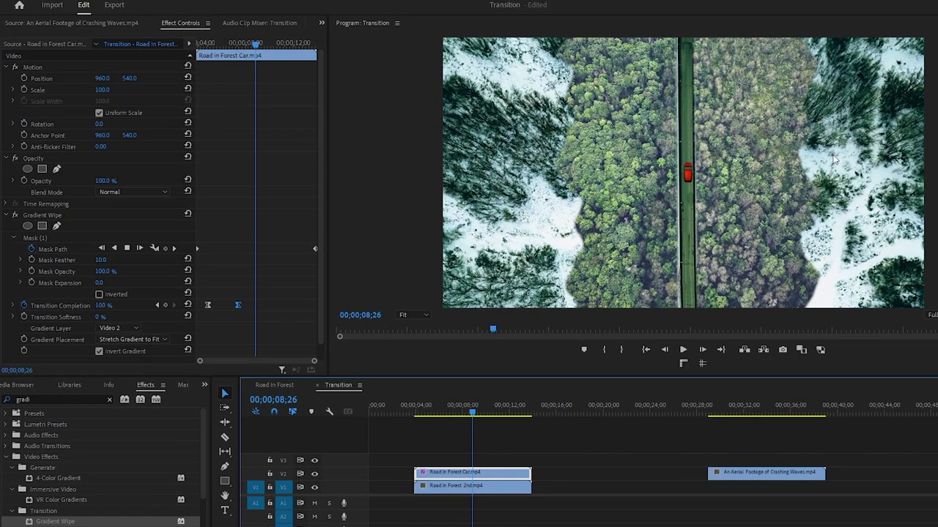
# Step: Copy the Gradient Wipe effect from Effect Controls
pyautogui.click(52, 215)
pyautogui.hotkey('ctrl', 'c')
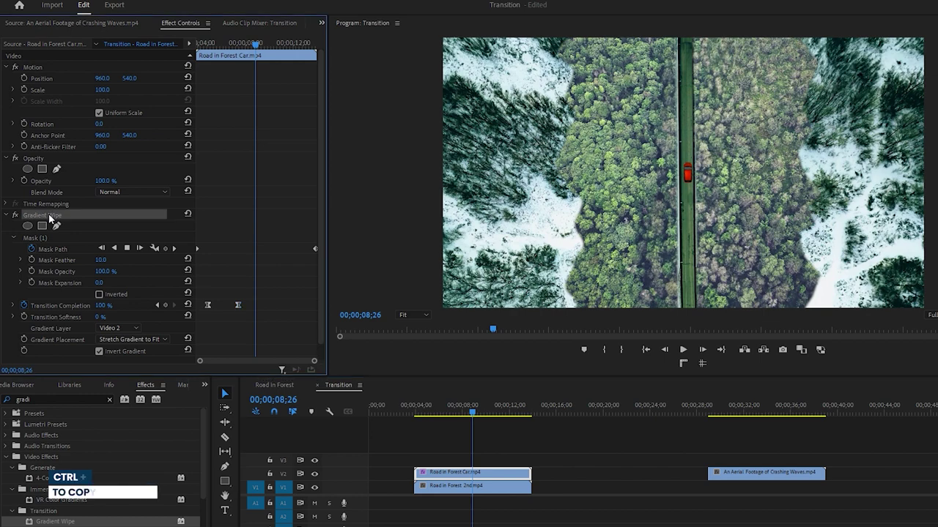
pyautogui.rightClick(51, 217)
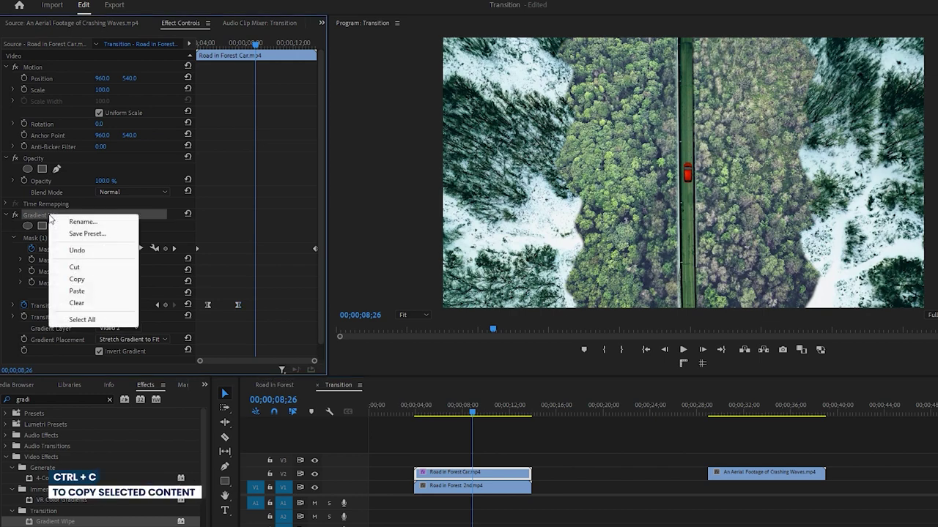
pyautogui.click(76, 279)
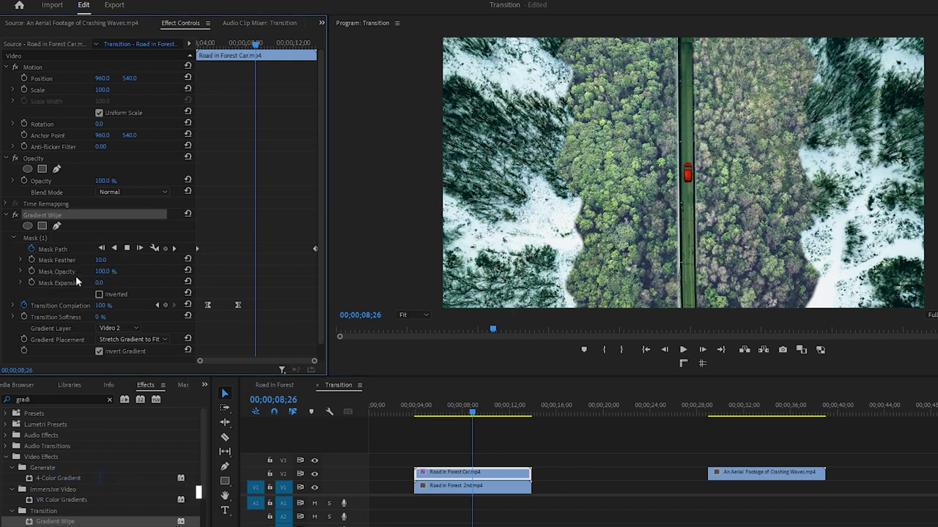
# Step: Nest both Road in Forest clips into Nested Sequence 12 and select it
pyautogui.moveTo(529, 456); pyautogui.dragTo(488, 489)
pyautogui.rightClick(487, 489)
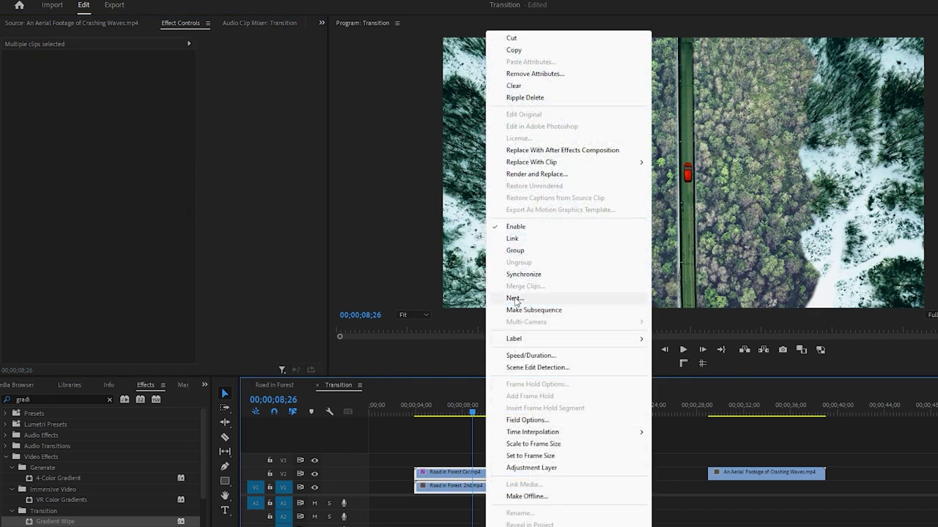
pyautogui.click(516, 299)
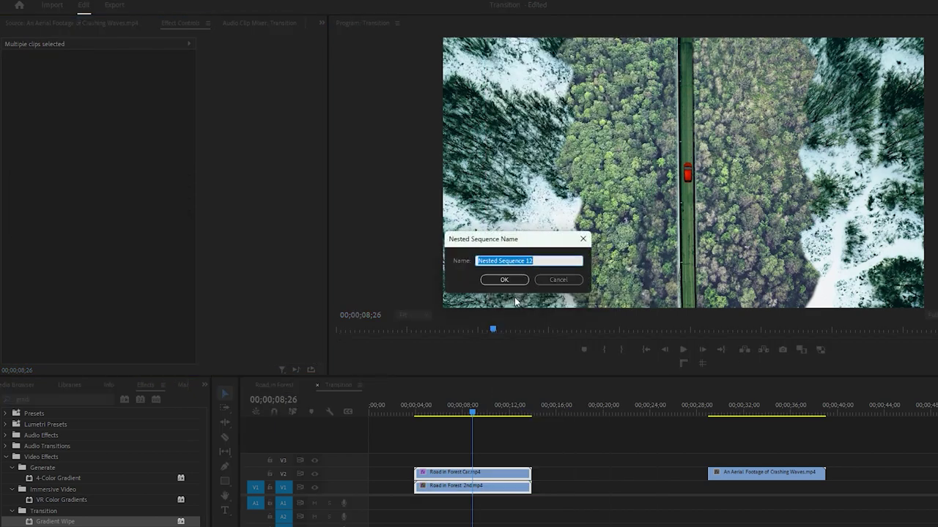
pyautogui.click(513, 282)
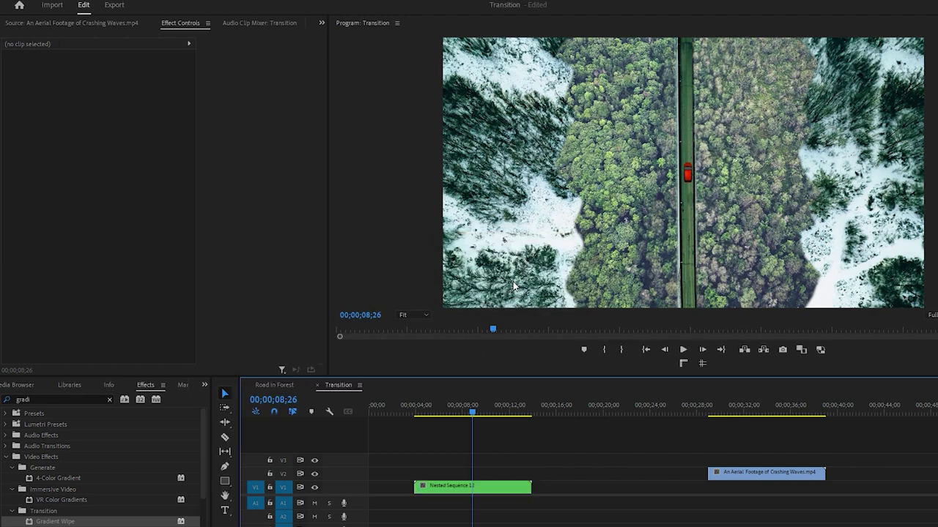
pyautogui.click(477, 488)
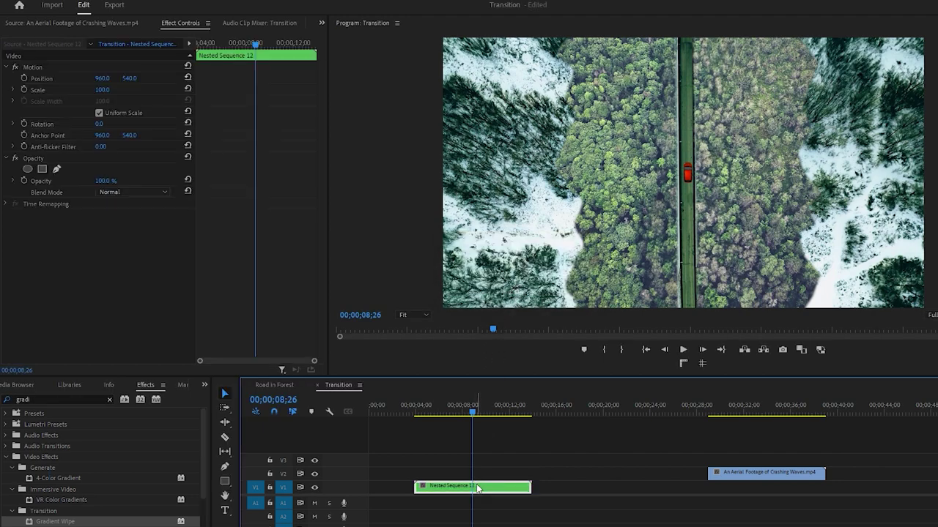
# Step: Paste Gradient Wipe onto Nested Sequence 12 and show its mask at the first keyframe at 25% zoom
pyautogui.hotkey('ctrl', 'v')
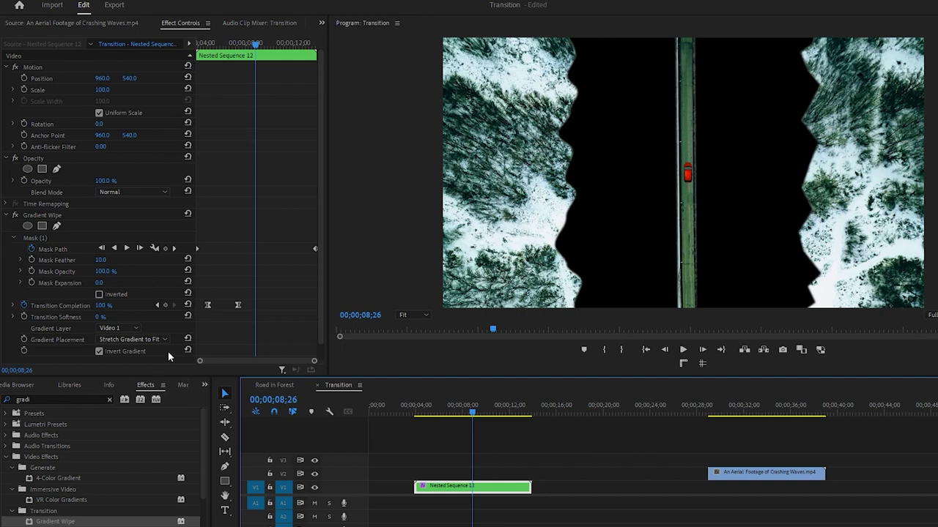
pyautogui.click(158, 249)
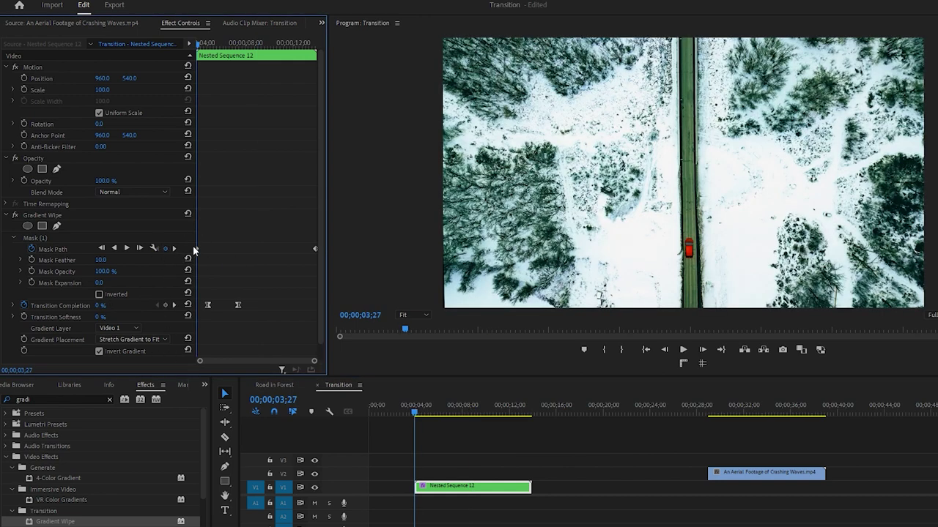
pyautogui.click(31, 236)
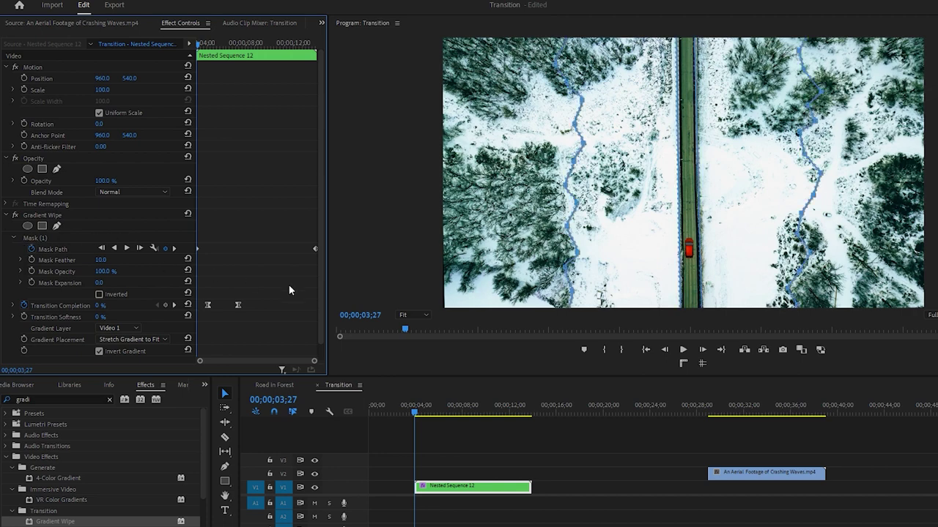
pyautogui.click(424, 315)
pyautogui.click(417, 348)
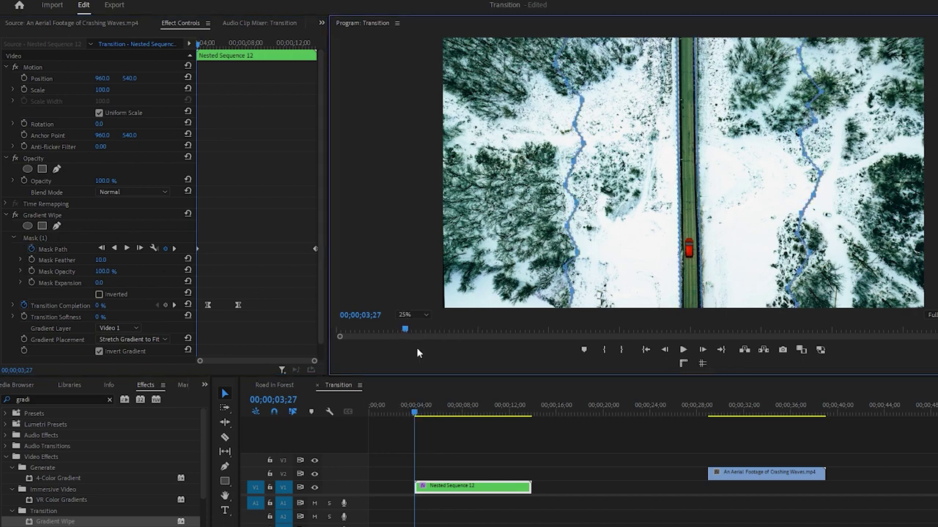
# Step: At the first keyframe, drag all four mask corners outward past the frame edges
pyautogui.press('`')
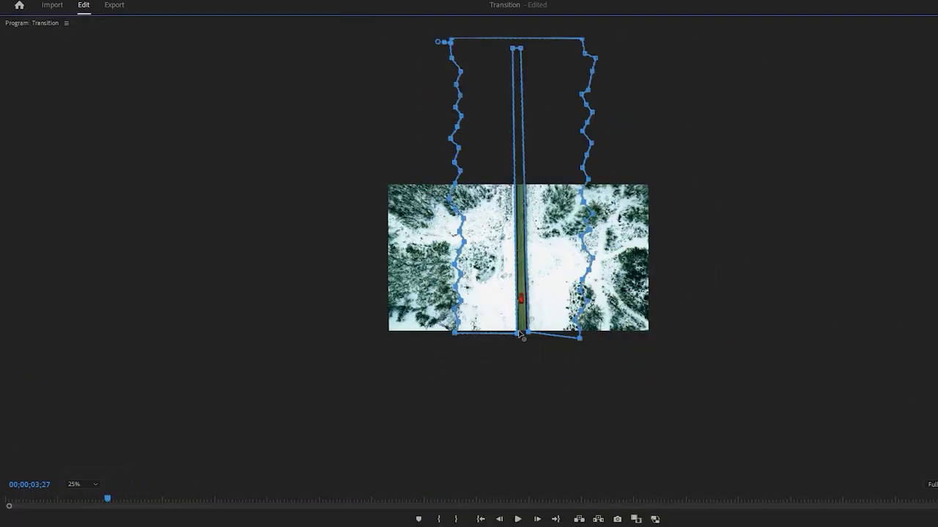
pyautogui.moveTo(518, 337); pyautogui.dragTo(360, 339)
pyautogui.moveTo(512, 48); pyautogui.dragTo(362, 50)
pyautogui.moveTo(522, 50); pyautogui.dragTo(686, 50)
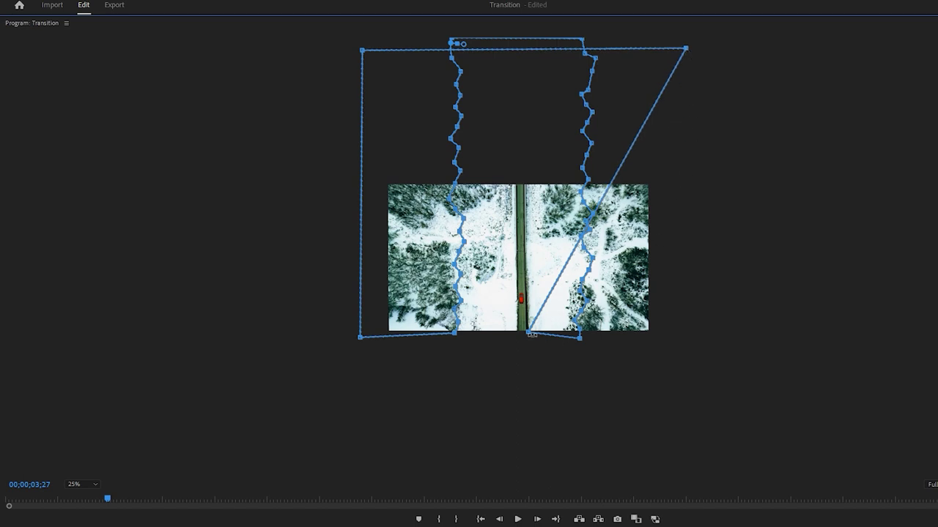
pyautogui.moveTo(527, 334); pyautogui.dragTo(706, 347)
pyautogui.press('`')
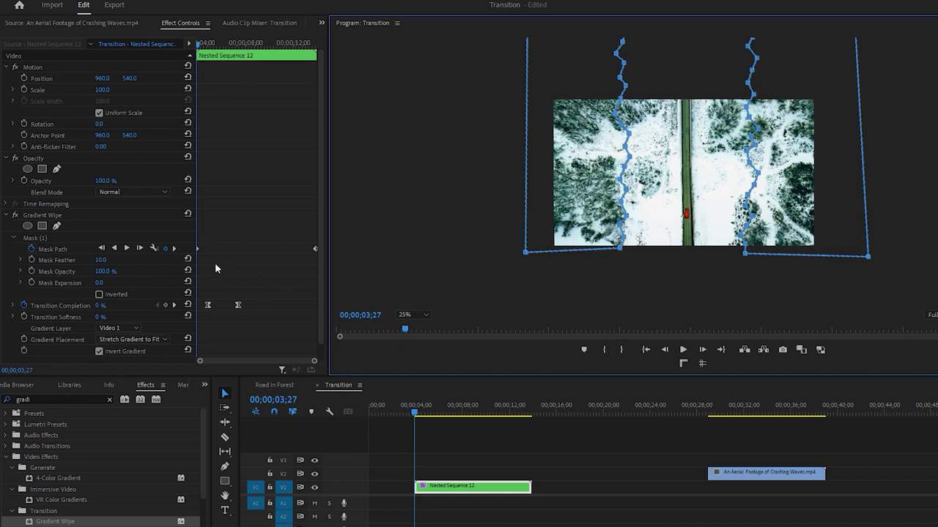
# Step: At the next mask path keyframe, pull all four mask corners beyond both frame sides
pyautogui.click(175, 248)
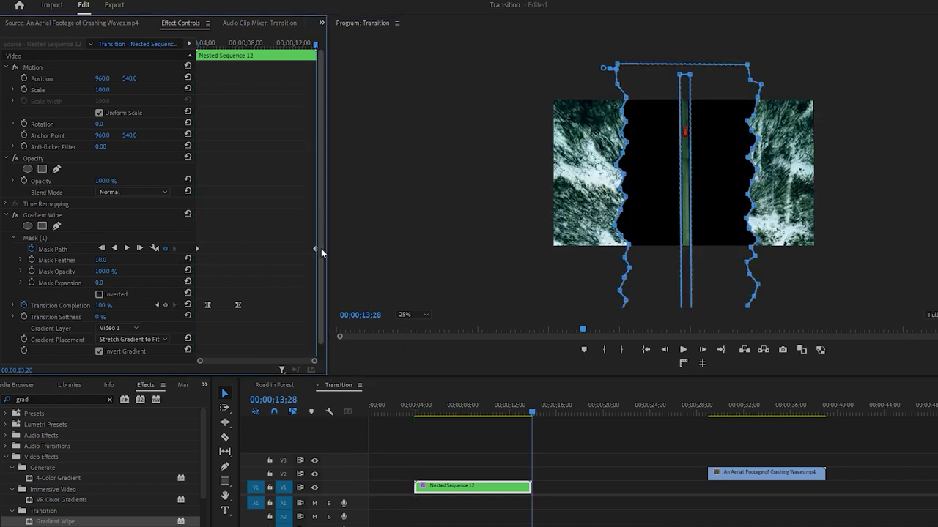
pyautogui.press('`')
pyautogui.moveTo(515, 444); pyautogui.dragTo(349, 450)
pyautogui.moveTo(515, 161); pyautogui.dragTo(360, 155)
pyautogui.moveTo(524, 159); pyautogui.dragTo(685, 153)
pyautogui.moveTo(526, 445); pyautogui.dragTo(703, 445)
pyautogui.moveTo(370, 499); pyautogui.dragTo(233, 466)
pyautogui.press('`')
# Step: Move the Transition Completion end keyframe later so the wipe reaches 100% at 09;14
pyautogui.moveTo(252, 44); pyautogui.dragTo(232, 55)
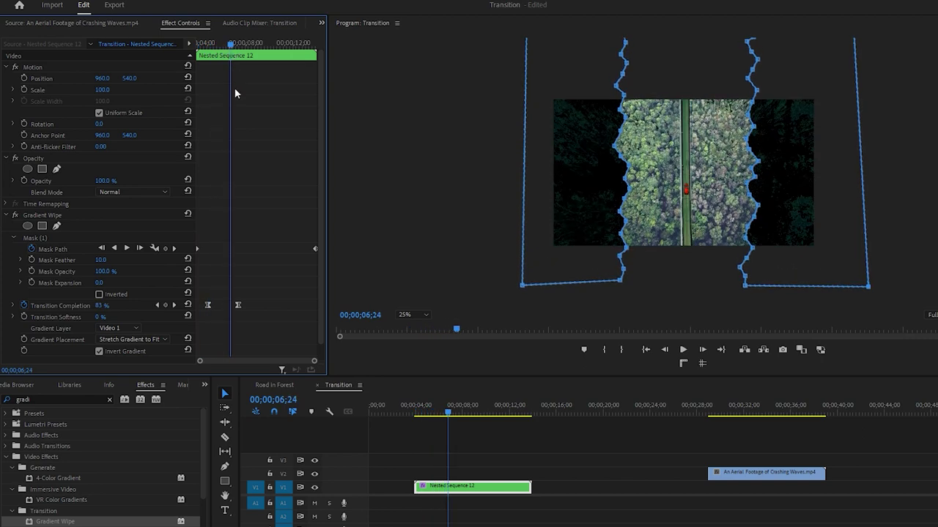
pyautogui.moveTo(208, 306); pyautogui.dragTo(224, 310)
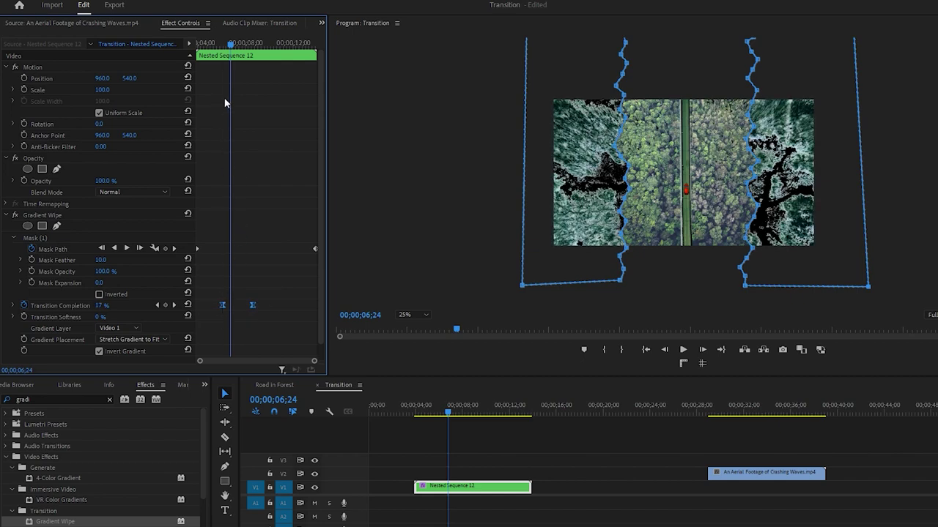
pyautogui.moveTo(228, 46); pyautogui.dragTo(262, 63)
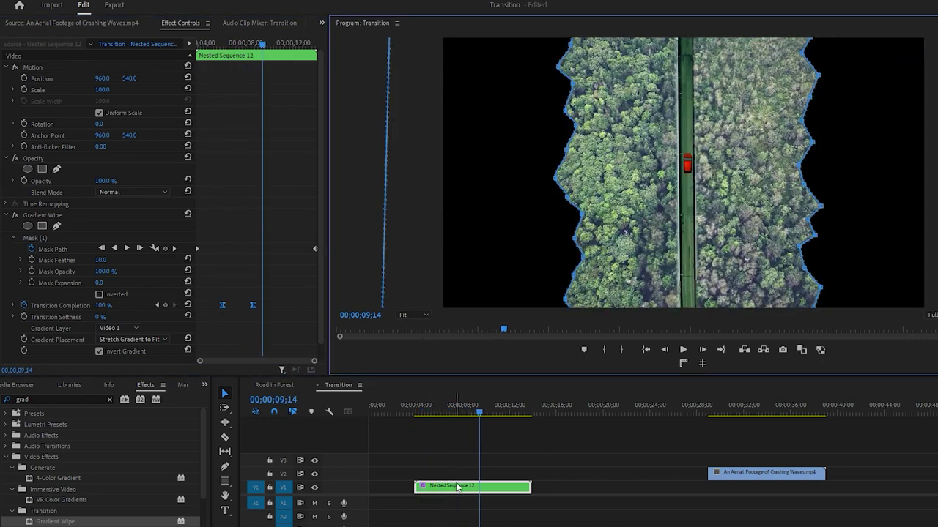
# Step: Move Nested Sequence 12 to V2 and put the crashing-waves clip beneath it on V1
pyautogui.moveTo(458, 490); pyautogui.dragTo(460, 475)
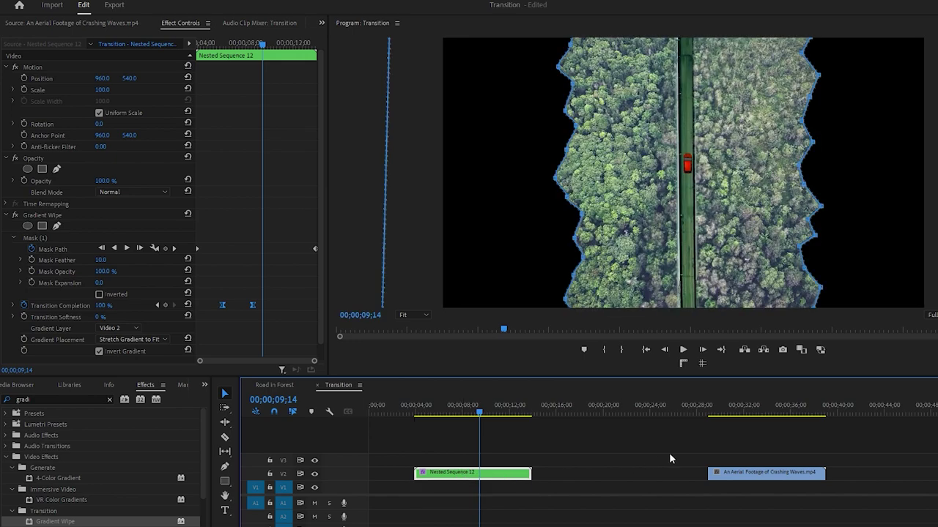
pyautogui.moveTo(735, 415); pyautogui.dragTo(769, 414)
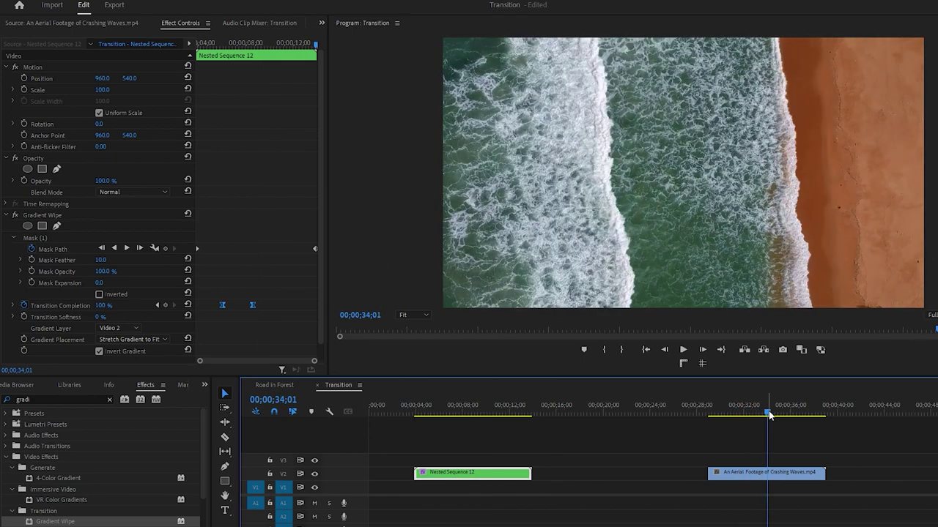
pyautogui.moveTo(765, 476); pyautogui.dragTo(471, 491)
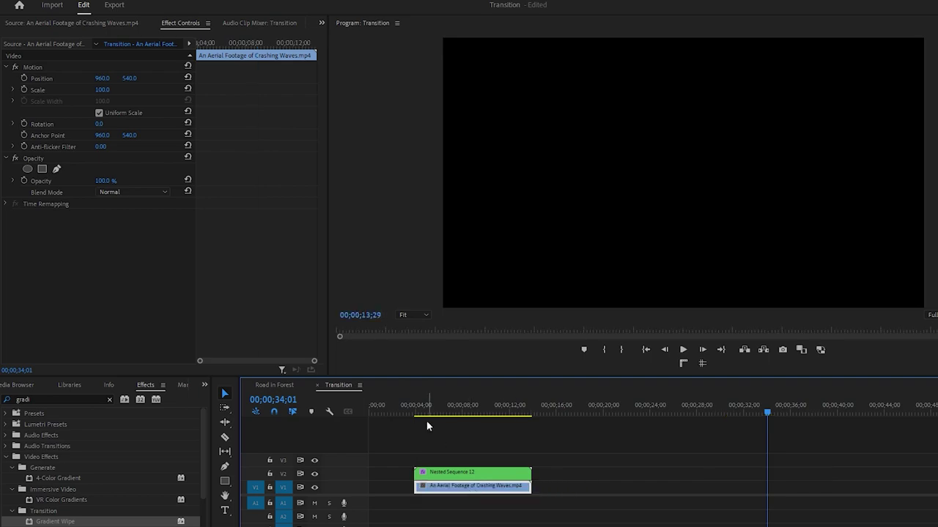
pyautogui.moveTo(416, 408); pyautogui.dragTo(474, 420)
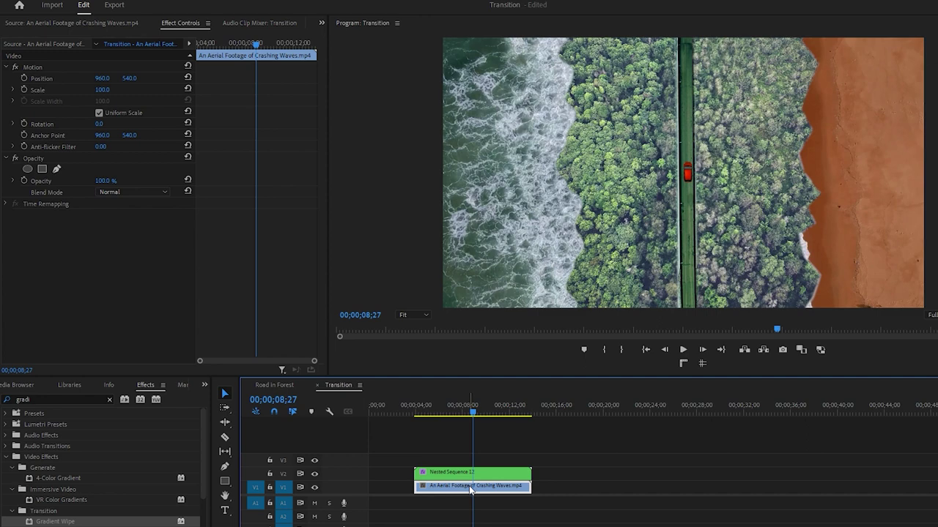
# Step: Set the waves clip's Position to 903.0, 540.0 and rewind to mid-wipe
pyautogui.moveTo(103, 78); pyautogui.dragTo(81, 78)
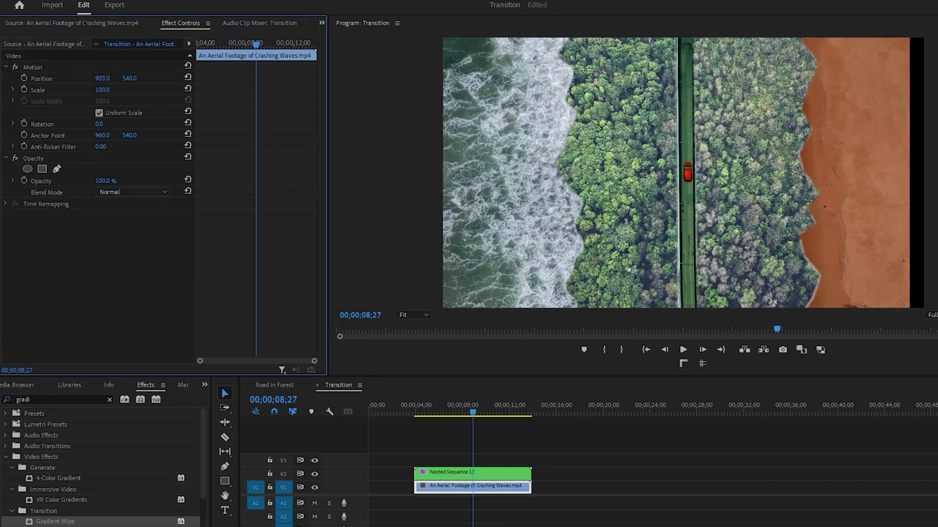
pyautogui.moveTo(467, 413); pyautogui.dragTo(450, 413)
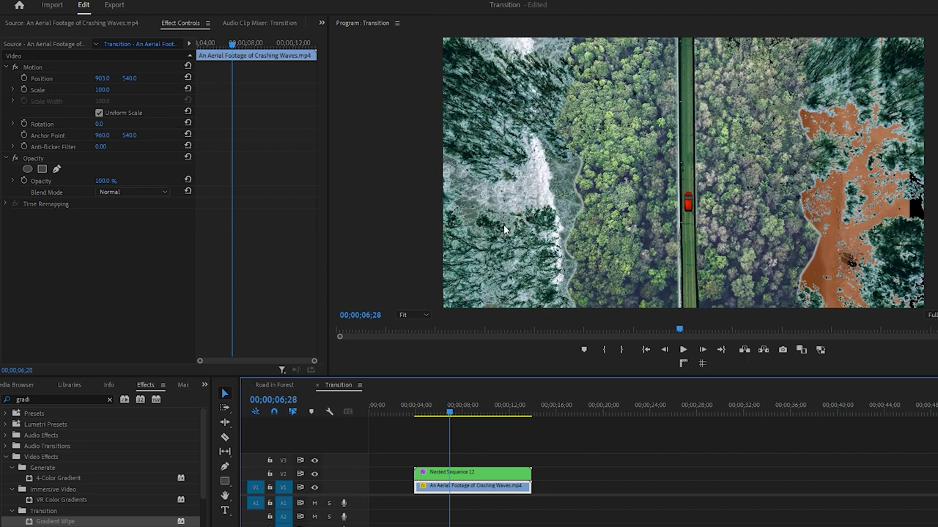
# Step: Set Nested Sequence 12's Gradient Layer to Video 1, uncheck Invert Gradient, and scrub to check
pyautogui.click(463, 473)
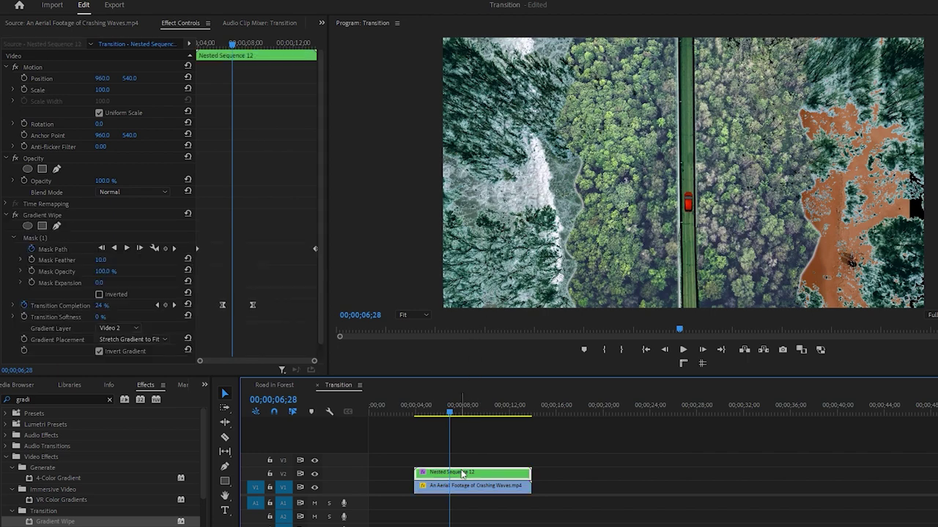
pyautogui.click(129, 329)
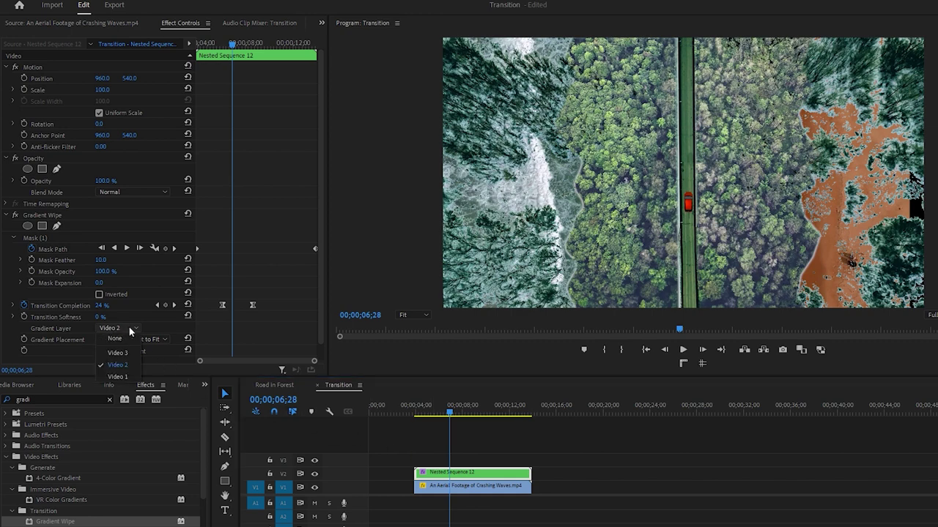
pyautogui.click(125, 375)
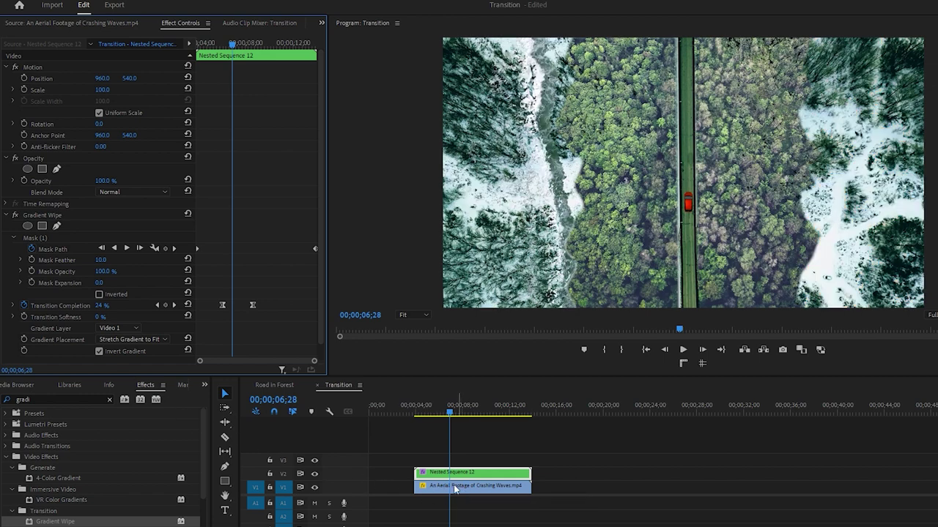
pyautogui.moveTo(232, 45)
pyautogui.mouseDown()
pyautogui.moveTo(204, 43)
pyautogui.moveTo(232, 49)
pyautogui.mouseUp()
pyautogui.click(99, 353)
pyautogui.moveTo(233, 43); pyautogui.dragTo(240, 63)
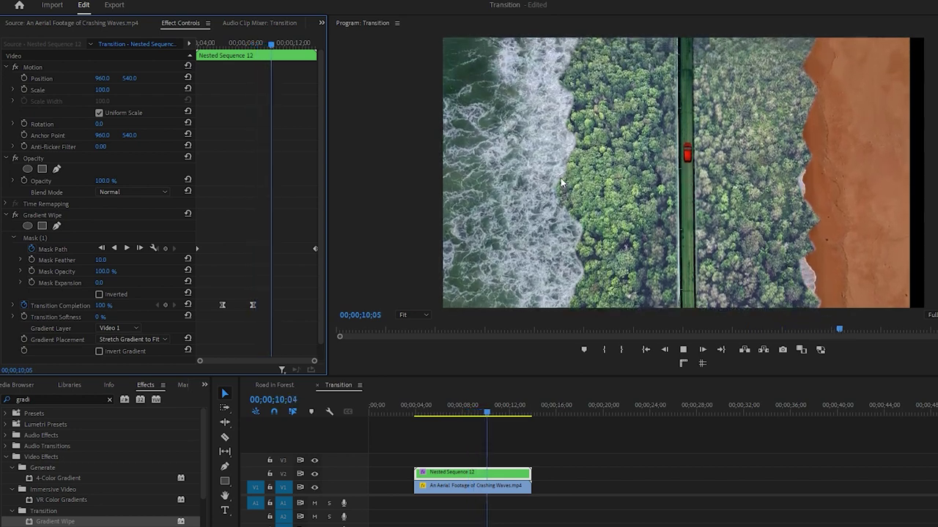
# Step: Stop playback and drag the Crashing Waves clip later on V1, past Nested Sequence 12
pyautogui.press('space')
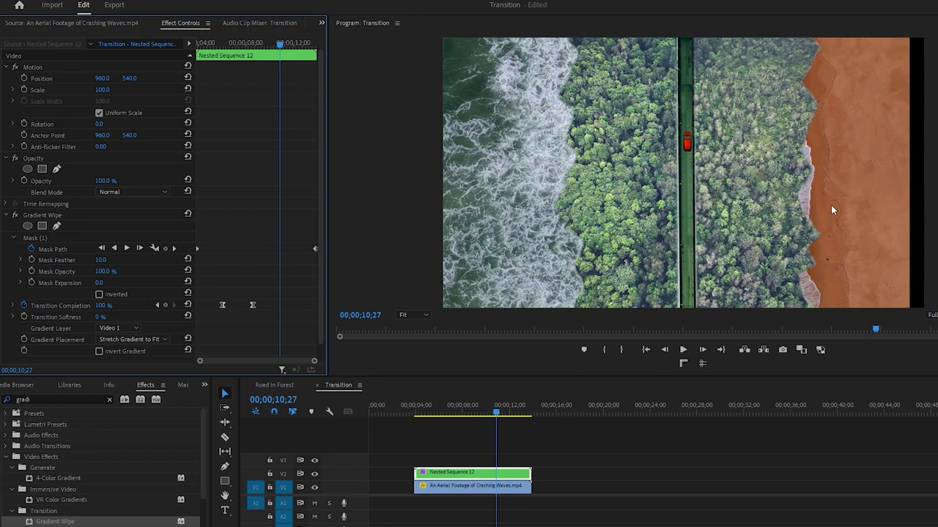
pyautogui.moveTo(491, 490); pyautogui.dragTo(654, 490)
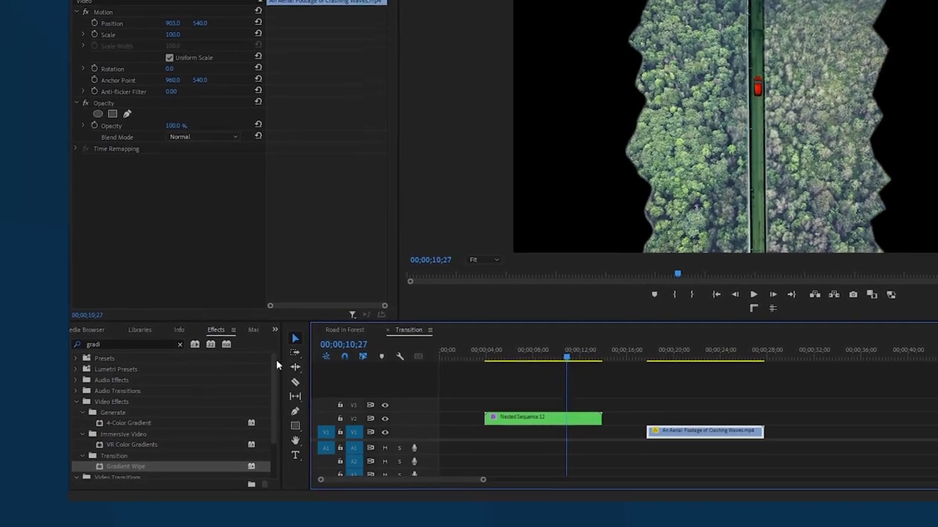
# Step: Search Effects for 'crop' and apply Crop to the crashing-waves clip
pyautogui.click(110, 397)
pyautogui.click(183, 324)
pyautogui.write('crop')
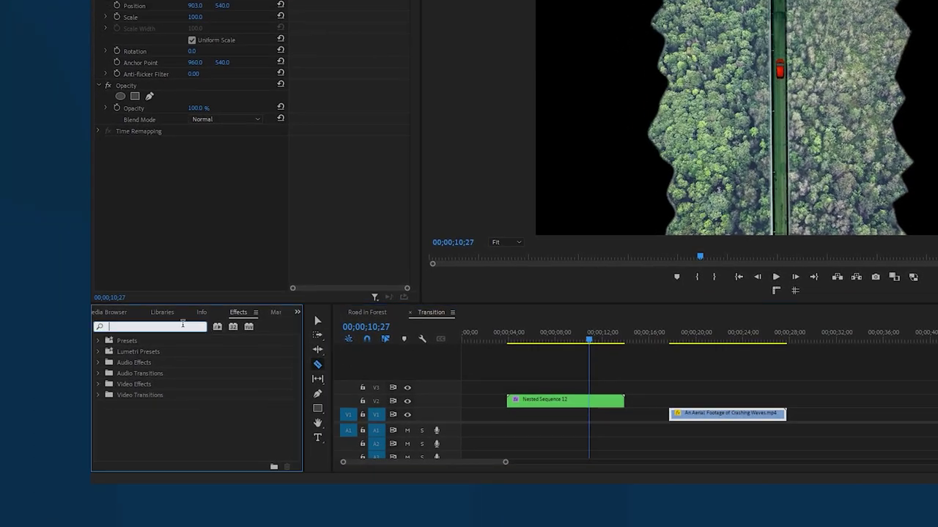
pyautogui.click(139, 408)
pyautogui.moveTo(139, 408); pyautogui.dragTo(714, 414)
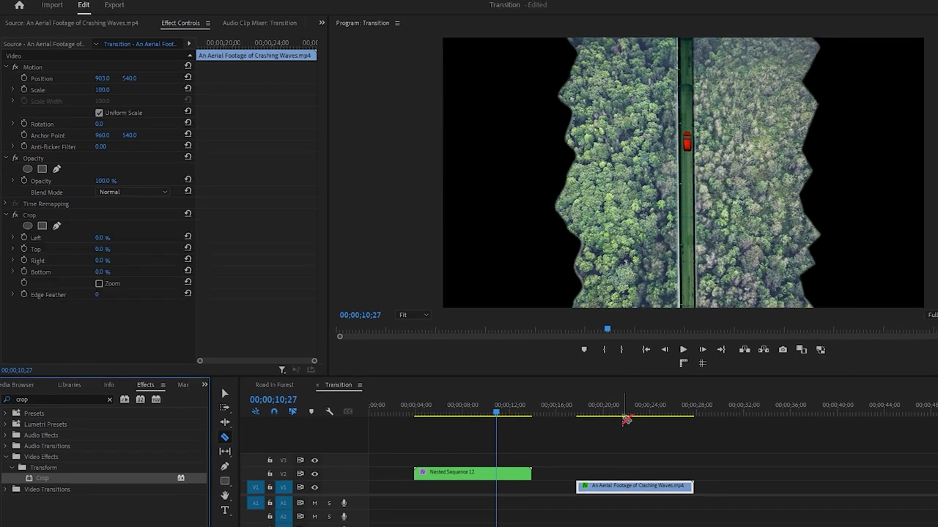
# Step: Crop 47.9% off the right of the waves clip and duplicate it onto V2
pyautogui.click(627, 415)
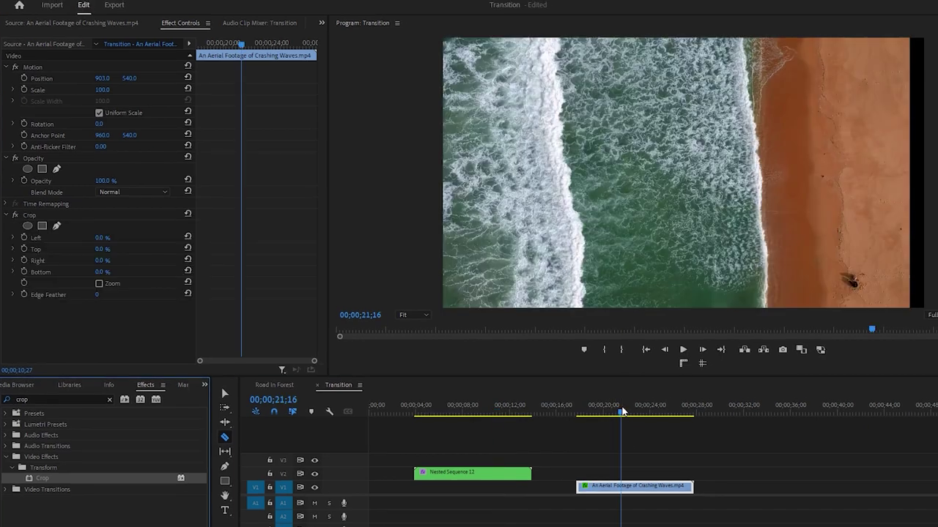
pyautogui.press('v')
pyautogui.click(30, 216)
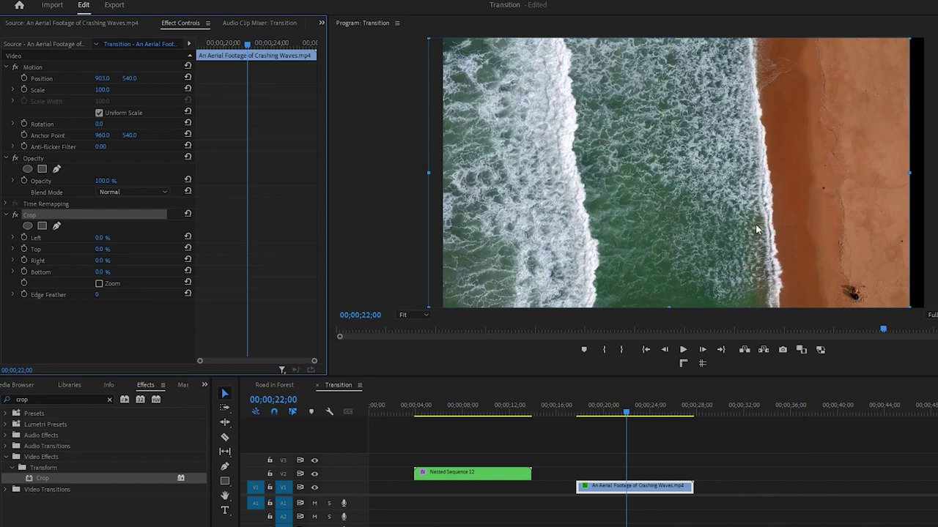
pyautogui.moveTo(910, 173); pyautogui.dragTo(682, 197)
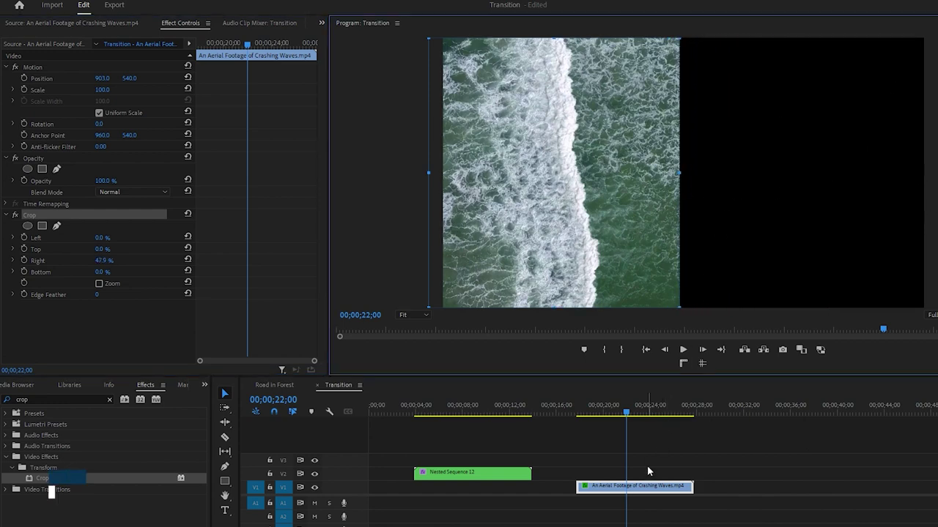
pyautogui.moveTo(635, 490); pyautogui.dragTo(634, 474)
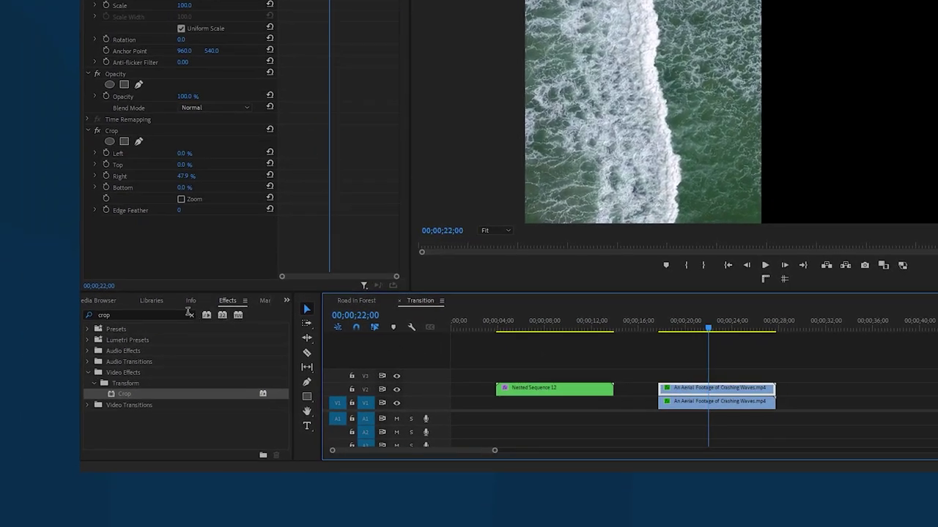
# Step: Apply Horizontal Flip to the V2 waves copy and set its Position X to 996.0
pyautogui.click(189, 314)
pyautogui.write('hori')
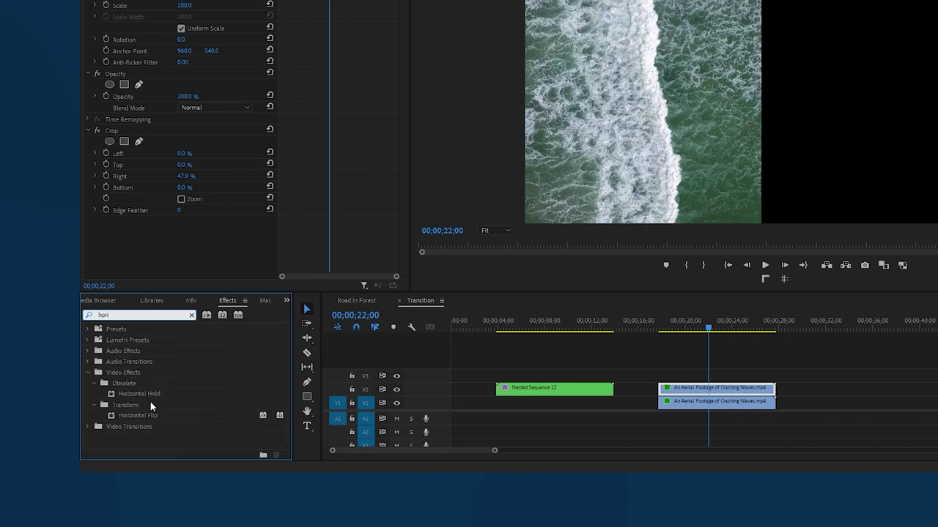
pyautogui.moveTo(133, 416); pyautogui.dragTo(599, 372)
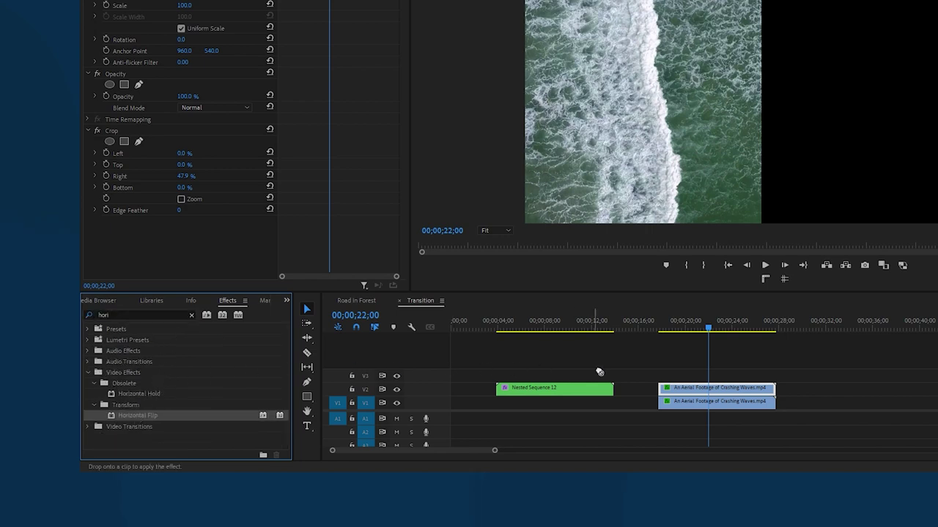
pyautogui.moveTo(684, 392); pyautogui.dragTo(682, 389)
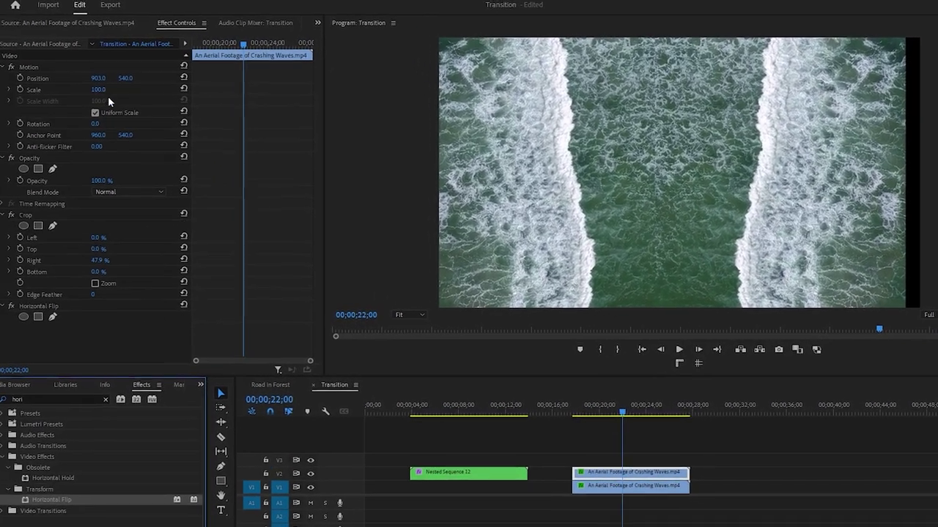
pyautogui.moveTo(15, 52); pyautogui.dragTo(106, 78)
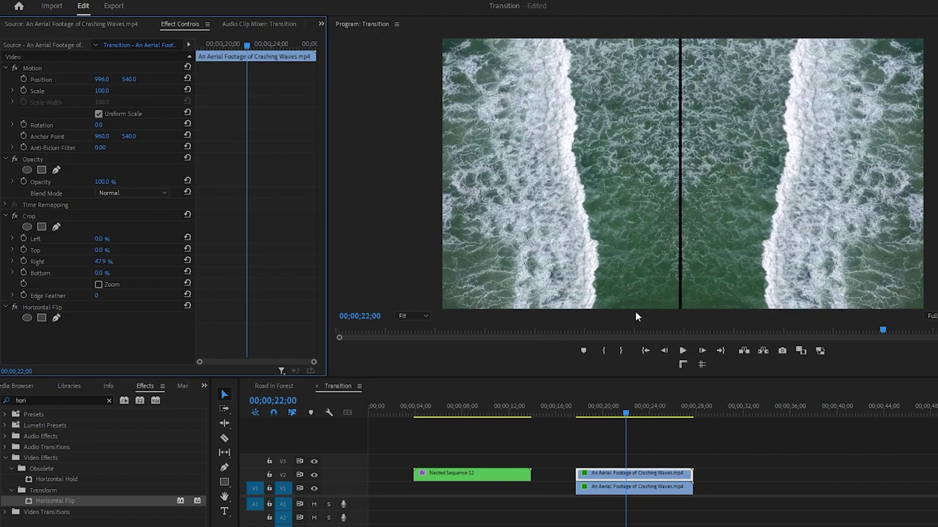
pyautogui.moveTo(576, 415); pyautogui.dragTo(639, 490)
# Step: Nest both waves copies into Nested Sequence 13
pyautogui.rightClick(639, 489)
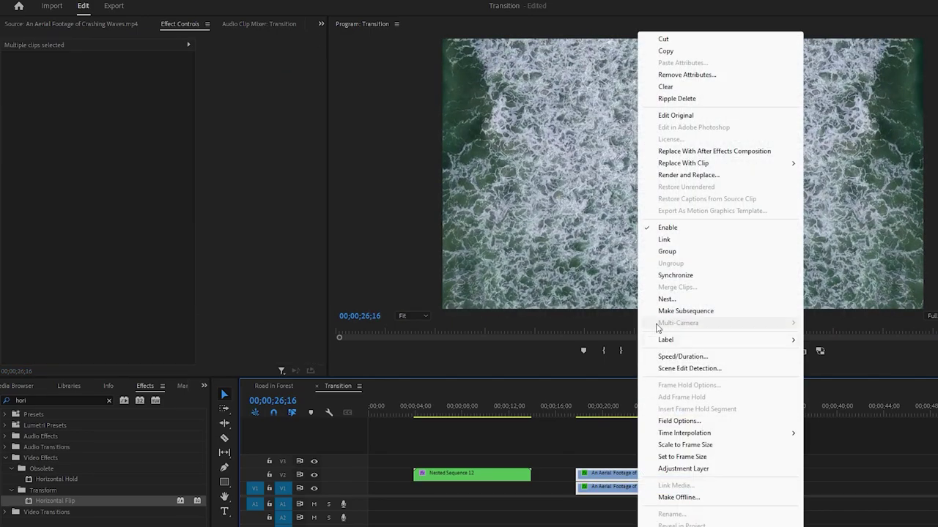
pyautogui.click(666, 300)
pyautogui.click(516, 282)
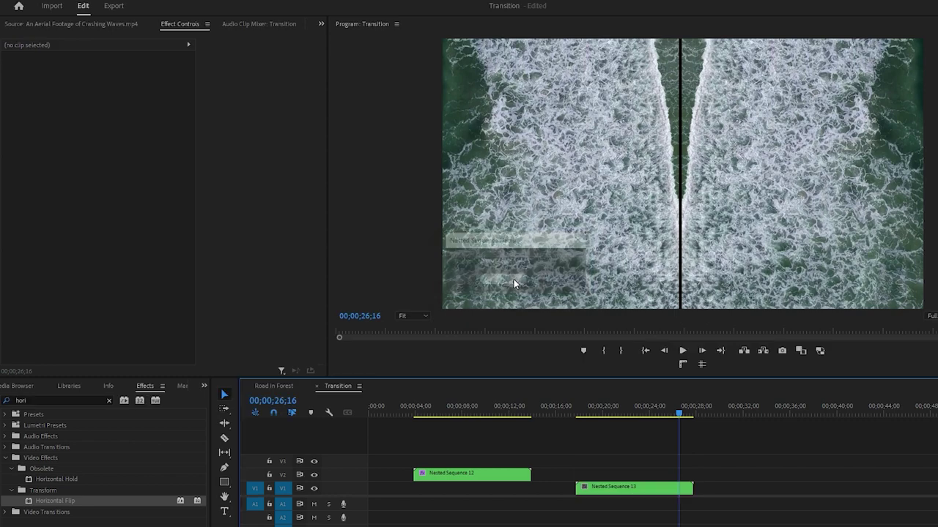
# Step: Place Nested Sequence 13 under Nested Sequence 12 on V1 and play from about four seconds
pyautogui.moveTo(627, 491); pyautogui.dragTo(464, 490)
pyautogui.click(414, 415)
pyautogui.press('space')
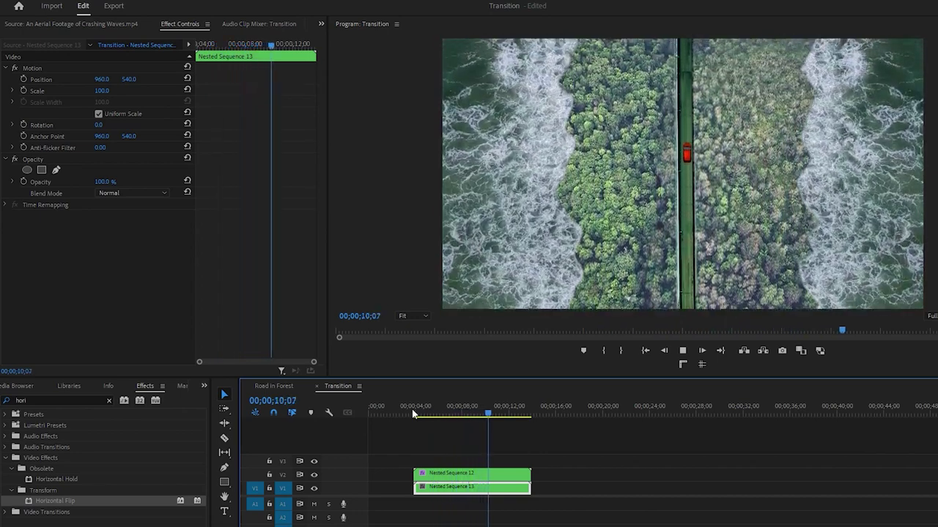
# Step: Shift Nested Sequence 12's Transition Completion keyframes earlier so the wipe already reads 11% at 05;18
pyautogui.moveTo(414, 415); pyautogui.dragTo(435, 414)
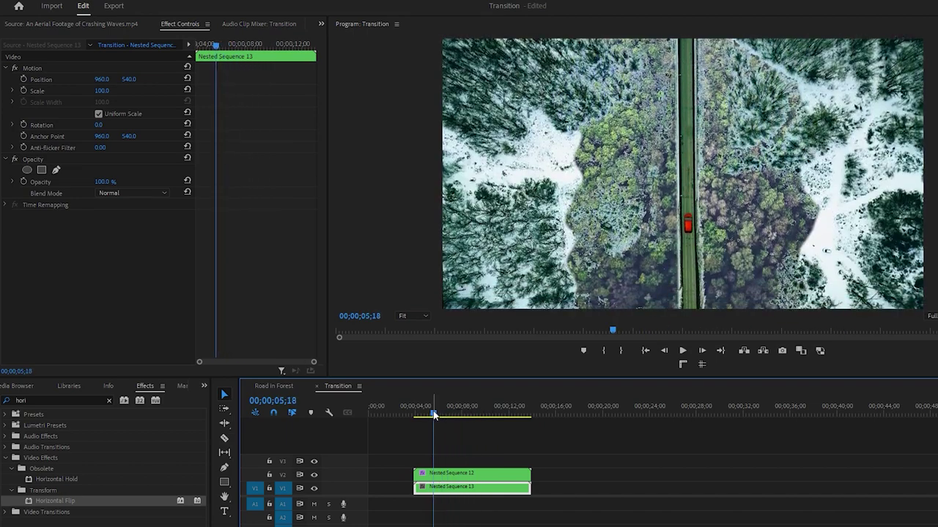
pyautogui.click(442, 475)
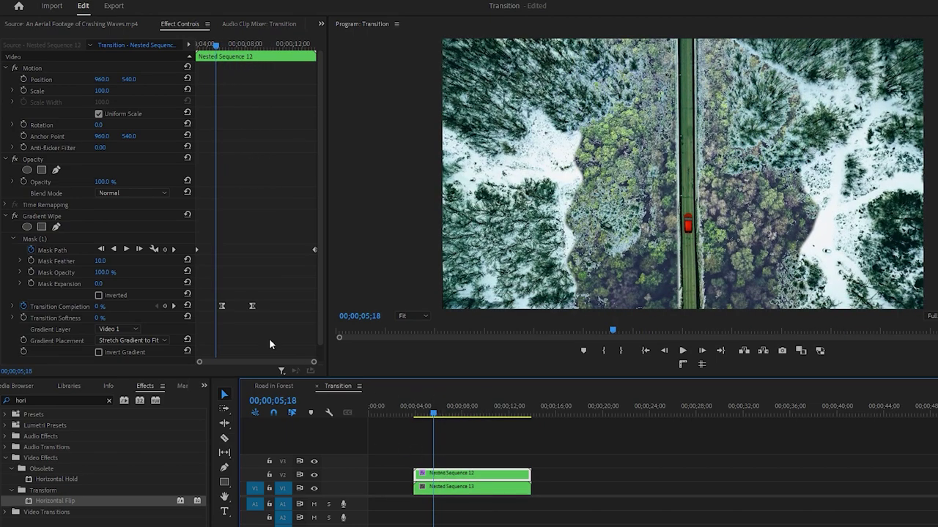
pyautogui.moveTo(271, 295); pyautogui.dragTo(227, 308)
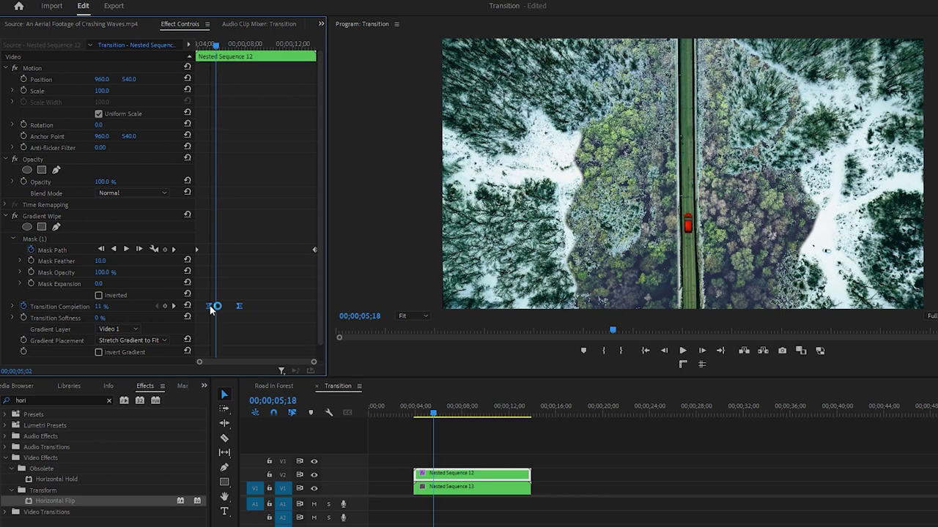
pyautogui.click(411, 412)
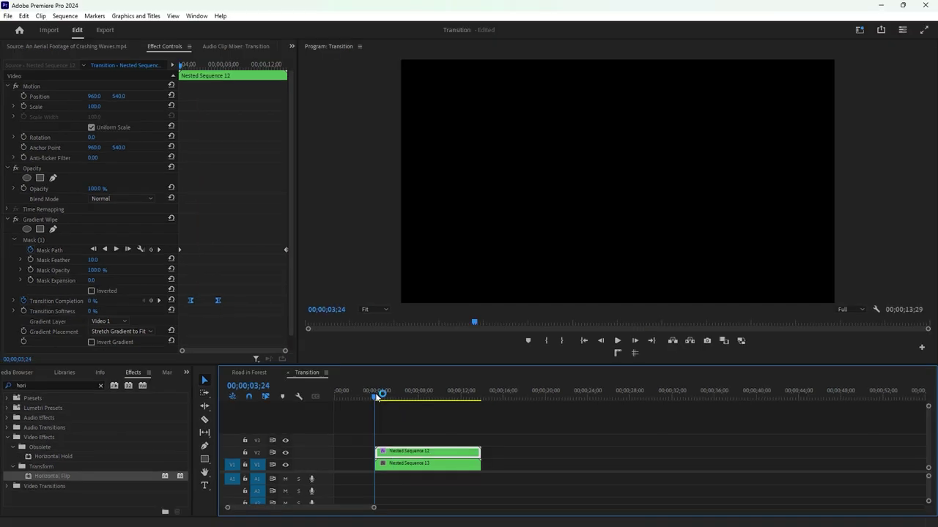